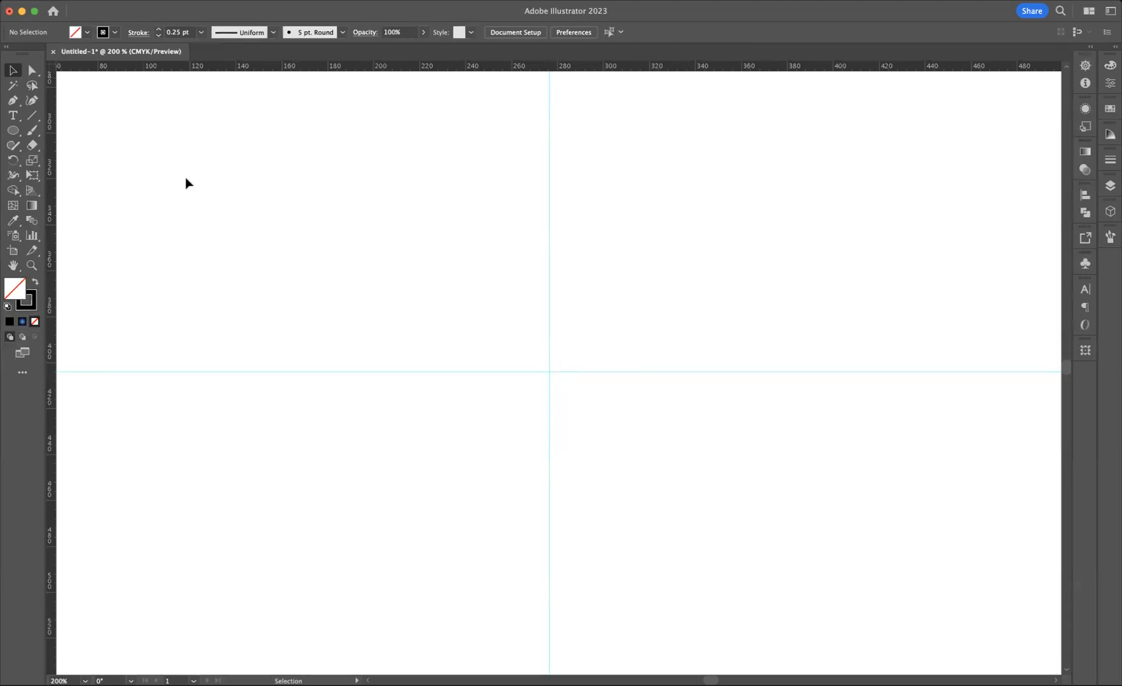
Draw a horizontal line about 200 px long, centred on the vertical guide above the guide intersection, and add two evenly spaced copies above it
{"action": "left_click", "coordinate": [33, 118]}
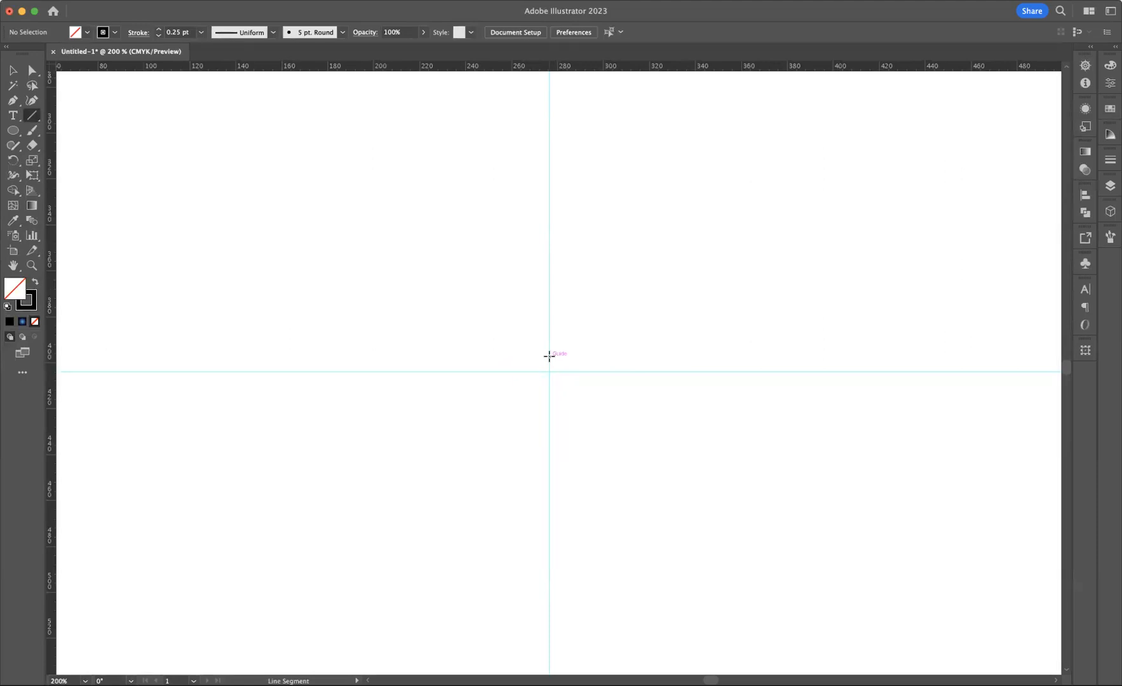
{"action": "left_click_drag", "start_coordinate": [548, 356], "coordinate": [781, 356]}
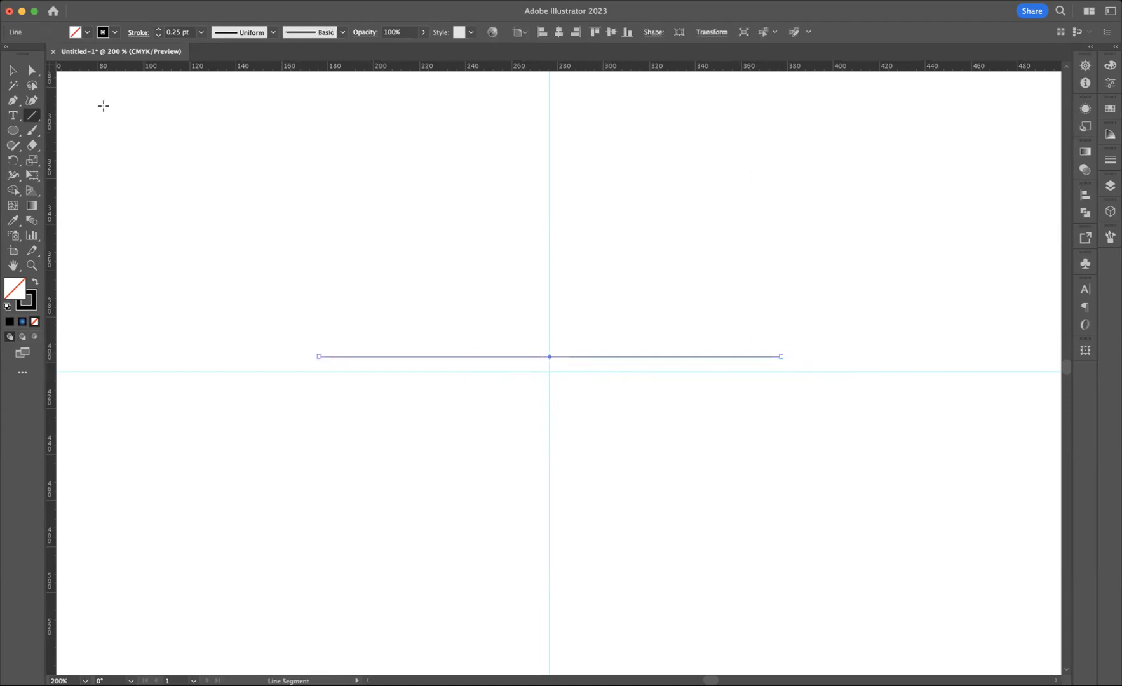
{"action": "left_click", "coordinate": [13, 71]}
{"action": "left_click_drag", "start_coordinate": [550, 356], "coordinate": [550, 344]}
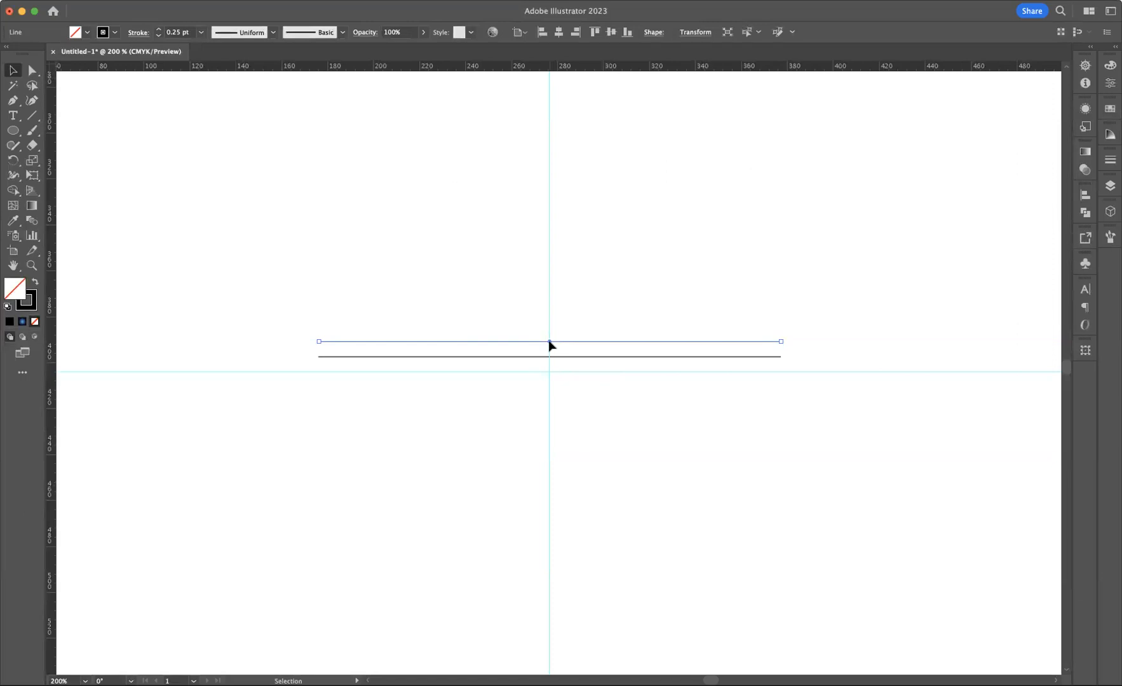
{"action": "key", "text": "super+d"}
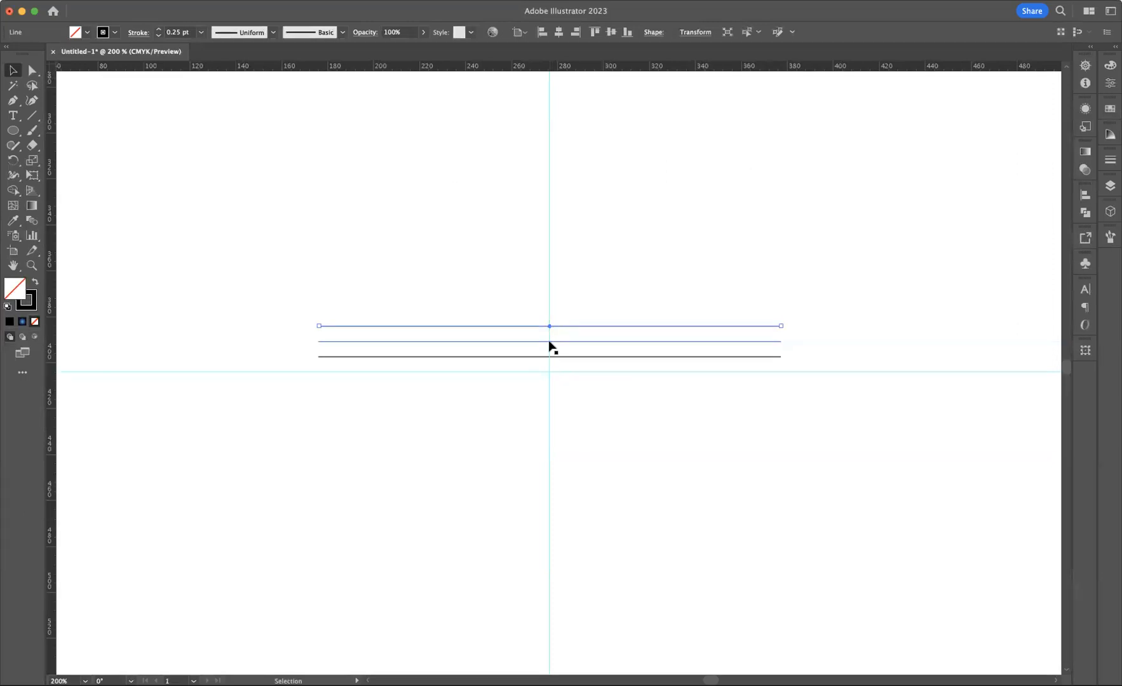
Rotate copies of the three lines by 72° around the guide intersection, repeating until five sets form a star grid
{"action": "left_click_drag", "start_coordinate": [497, 302], "coordinate": [528, 380]}
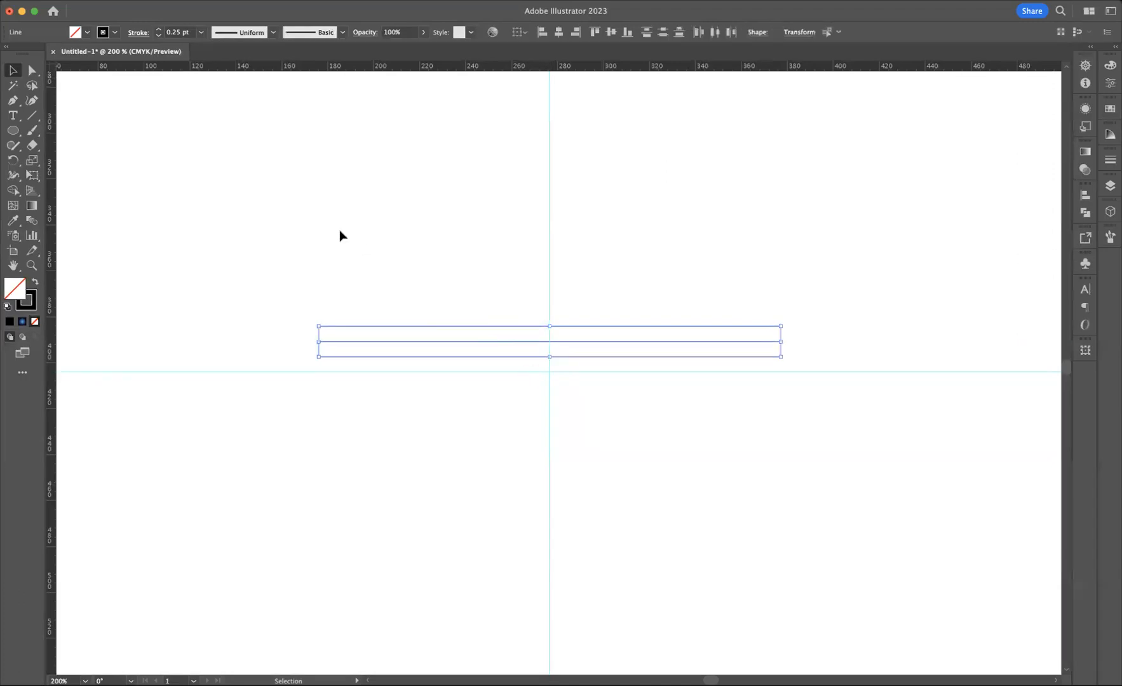
{"action": "left_click", "coordinate": [13, 160]}
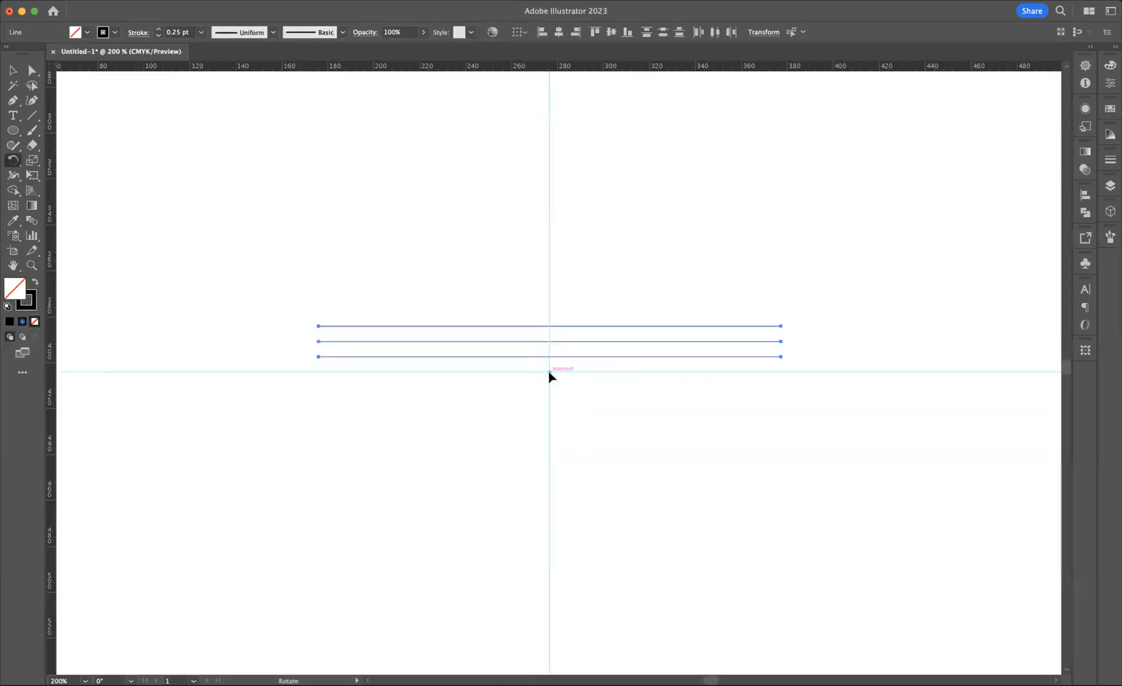
{"action": "left_click", "coordinate": [549, 372], "text": "alt"}
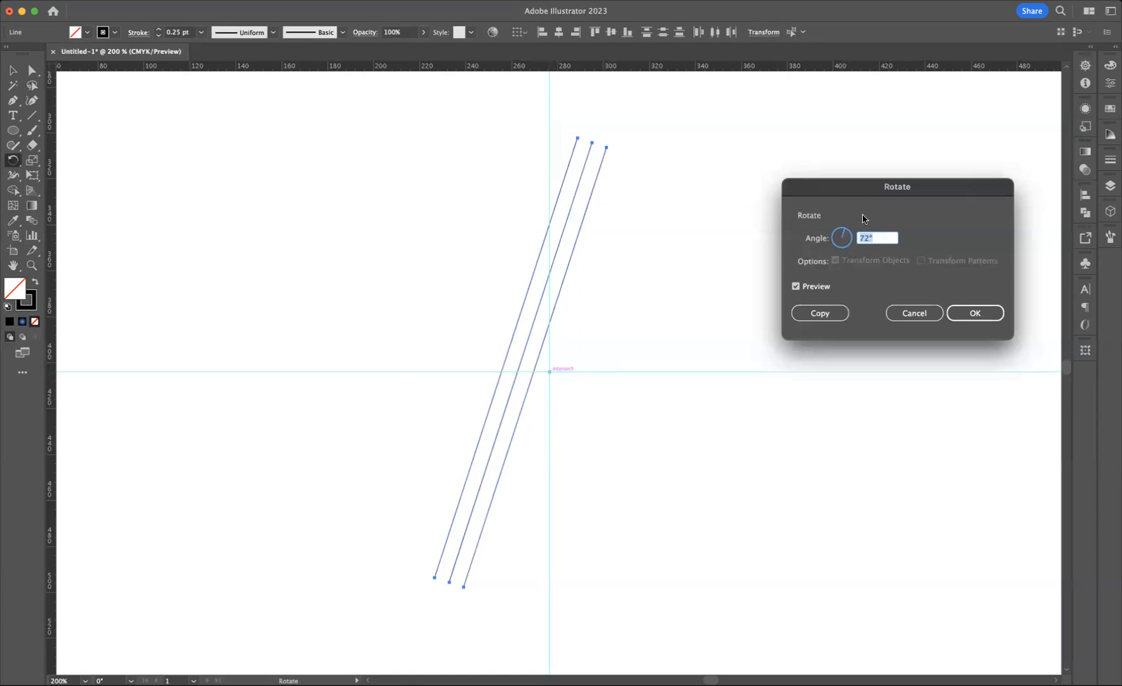
{"action": "left_click", "coordinate": [836, 313]}
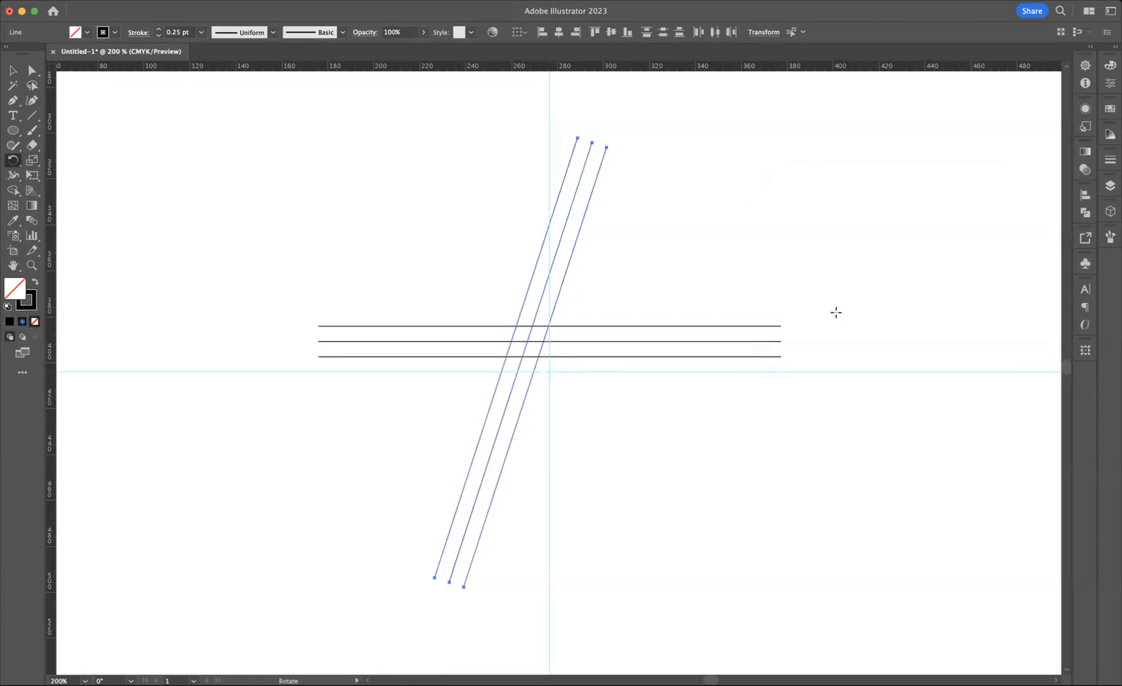
{"action": "key", "text": "super+d"}
{"action": "key", "text": "super+d"}
{"action": "key", "text": "super+d"}
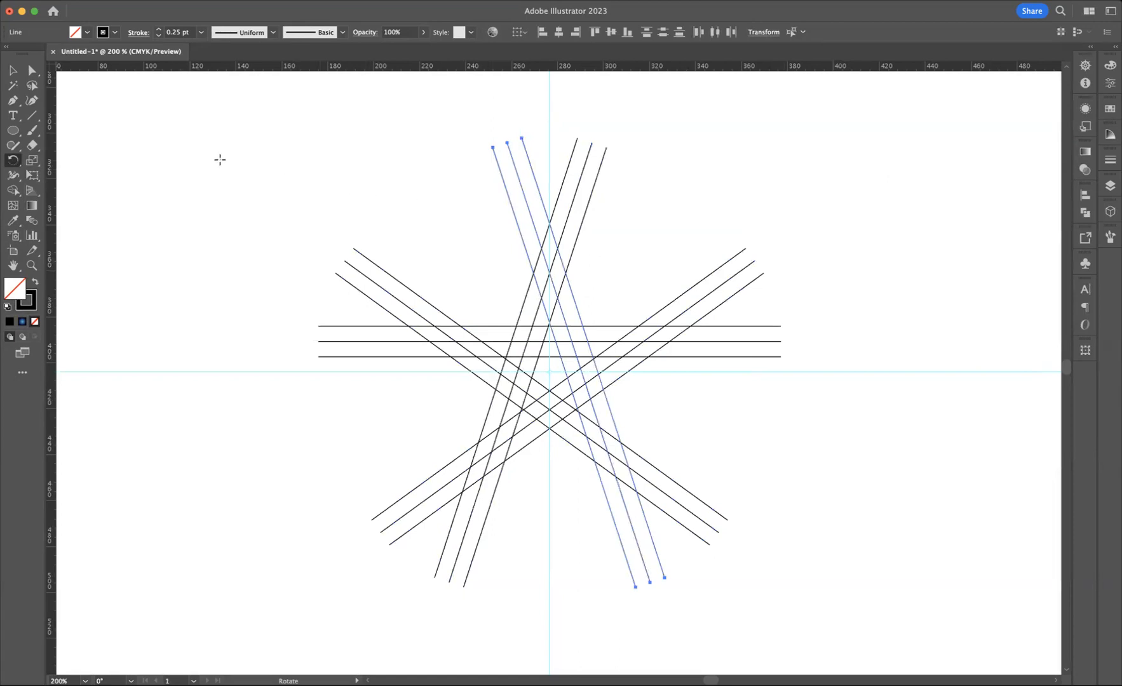
{"action": "left_click", "coordinate": [12, 70]}
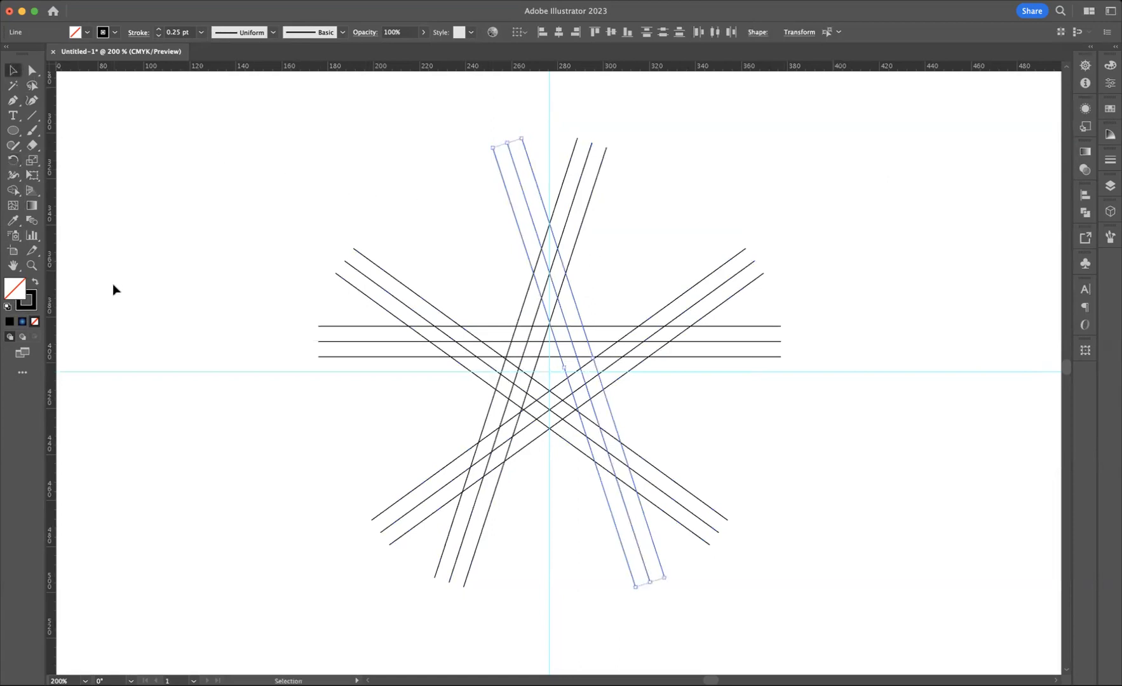
Draw a short line joining the upper horizontal and middle diagonal's crossing to the middle horizontal and lower diagonal's crossing at the star's left arm
{"action": "left_click", "coordinate": [32, 267]}
{"action": "left_click", "coordinate": [450, 343]}
{"action": "left_click", "coordinate": [471, 350]}
{"action": "left_click", "coordinate": [683, 422]}
{"action": "left_click_drag", "start_coordinate": [657, 395], "coordinate": [594, 375]}
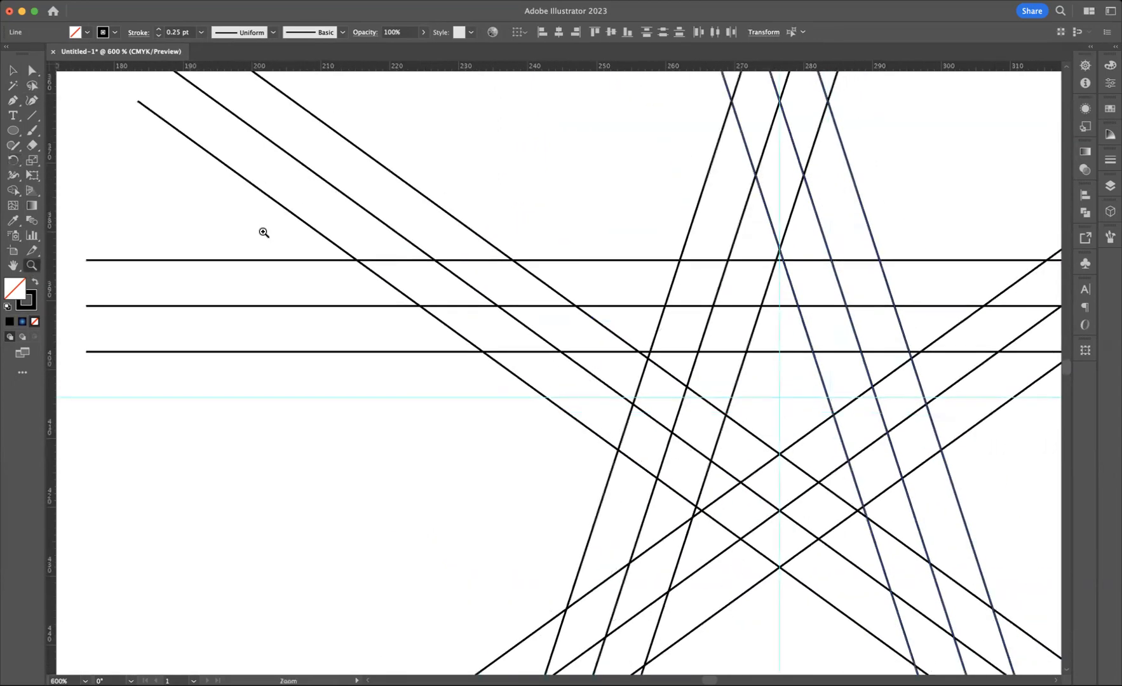
{"action": "left_click", "coordinate": [31, 115]}
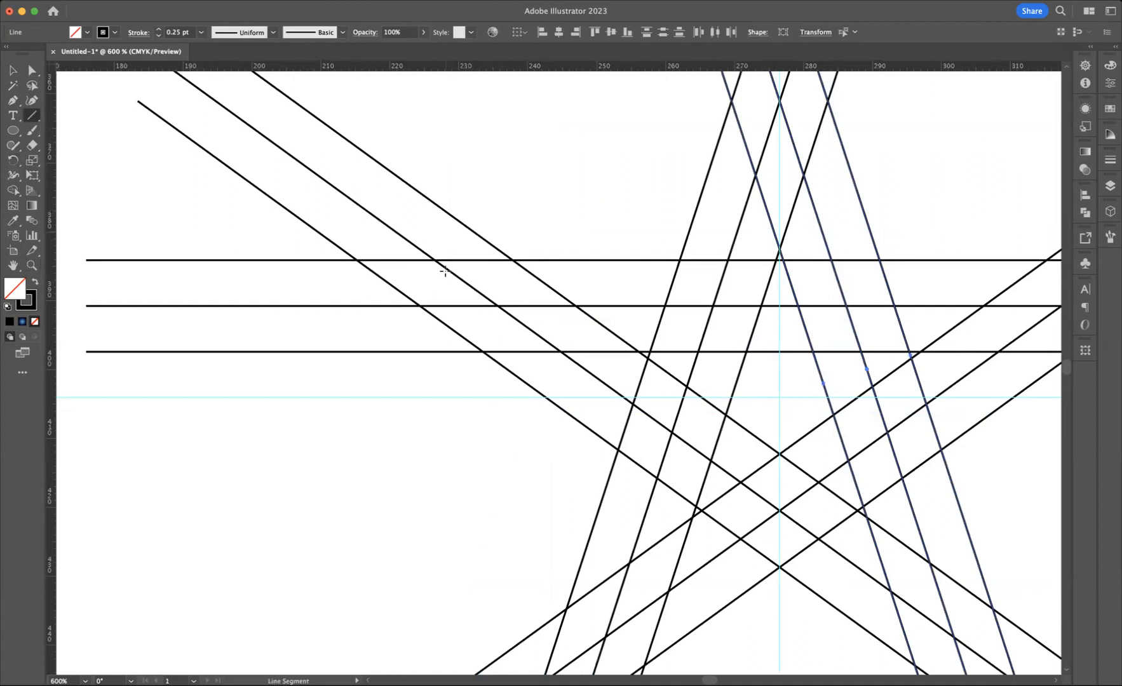
{"action": "left_click_drag", "start_coordinate": [435, 260], "coordinate": [421, 306]}
{"action": "left_click", "coordinate": [13, 70]}
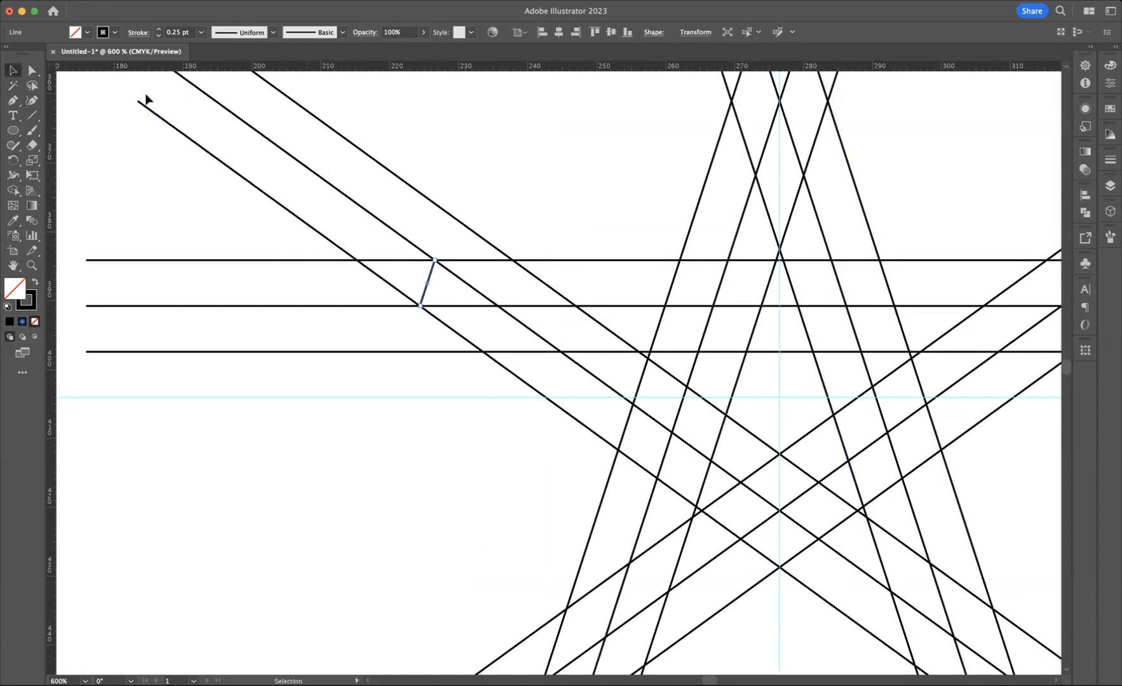
Select all the lines and merge the left arm's lower diagonal strip, from the short line to the centre, into one black shape with Shape Builder
{"action": "left_click", "coordinate": [32, 266]}
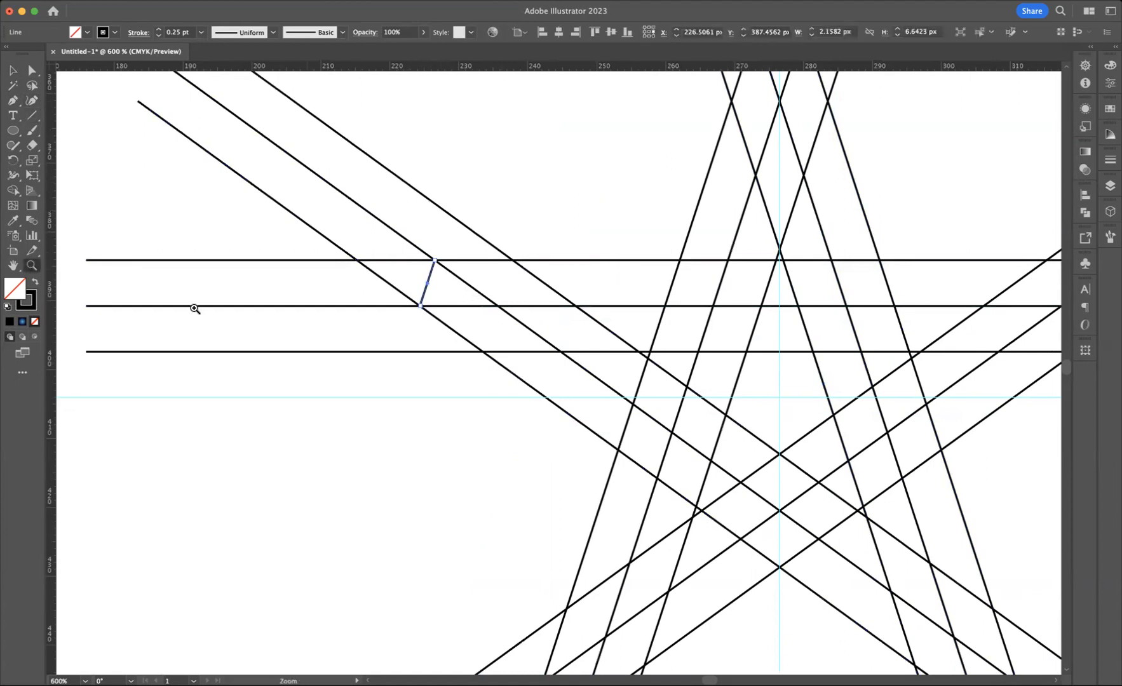
{"action": "left_click", "coordinate": [652, 378], "text": "alt"}
{"action": "left_click", "coordinate": [651, 378], "text": "alt"}
{"action": "left_click_drag", "start_coordinate": [603, 370], "coordinate": [603, 356]}
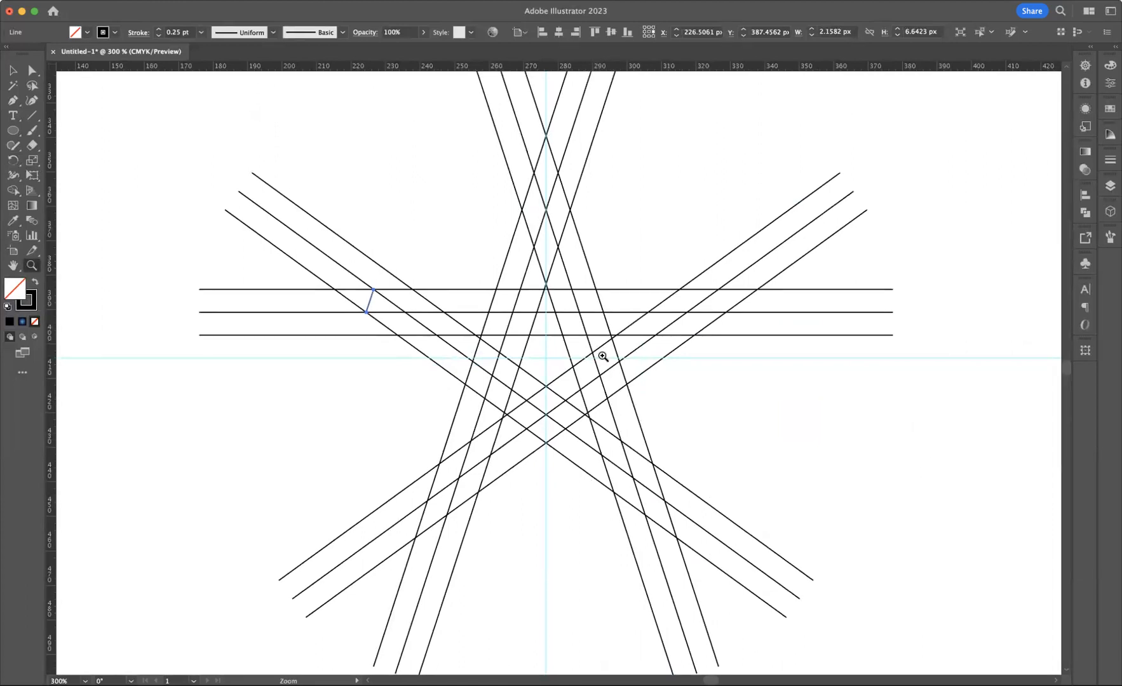
{"action": "left_click", "coordinate": [13, 70]}
{"action": "left_click_drag", "start_coordinate": [232, 131], "coordinate": [737, 564]}
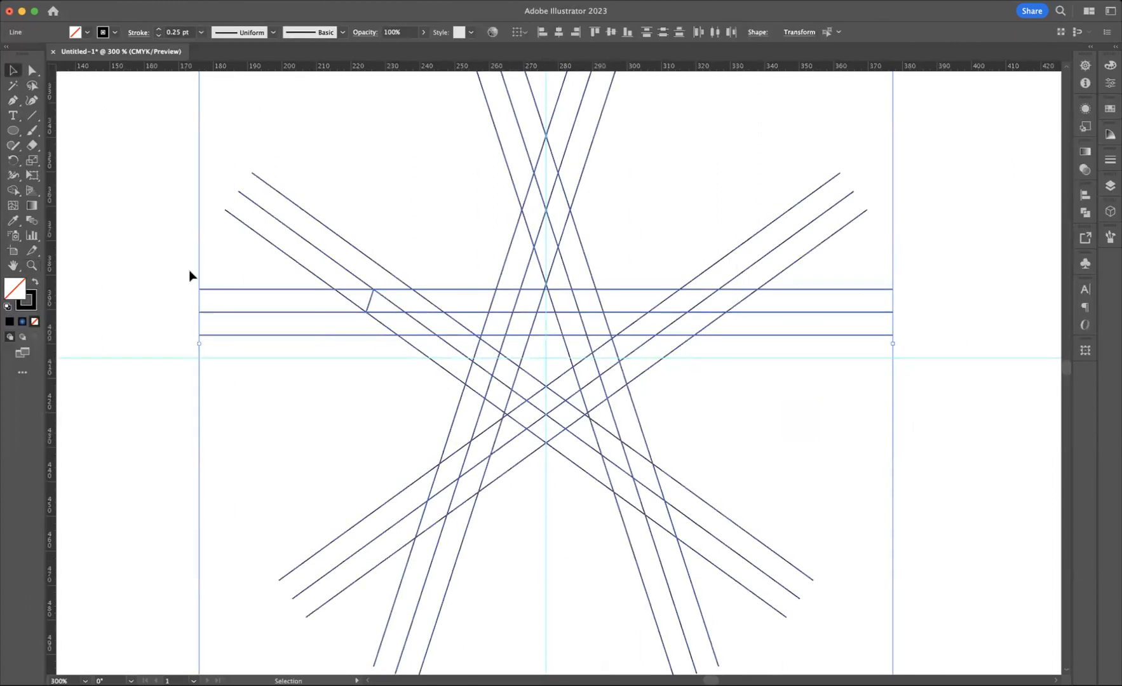
{"action": "left_click", "coordinate": [13, 193]}
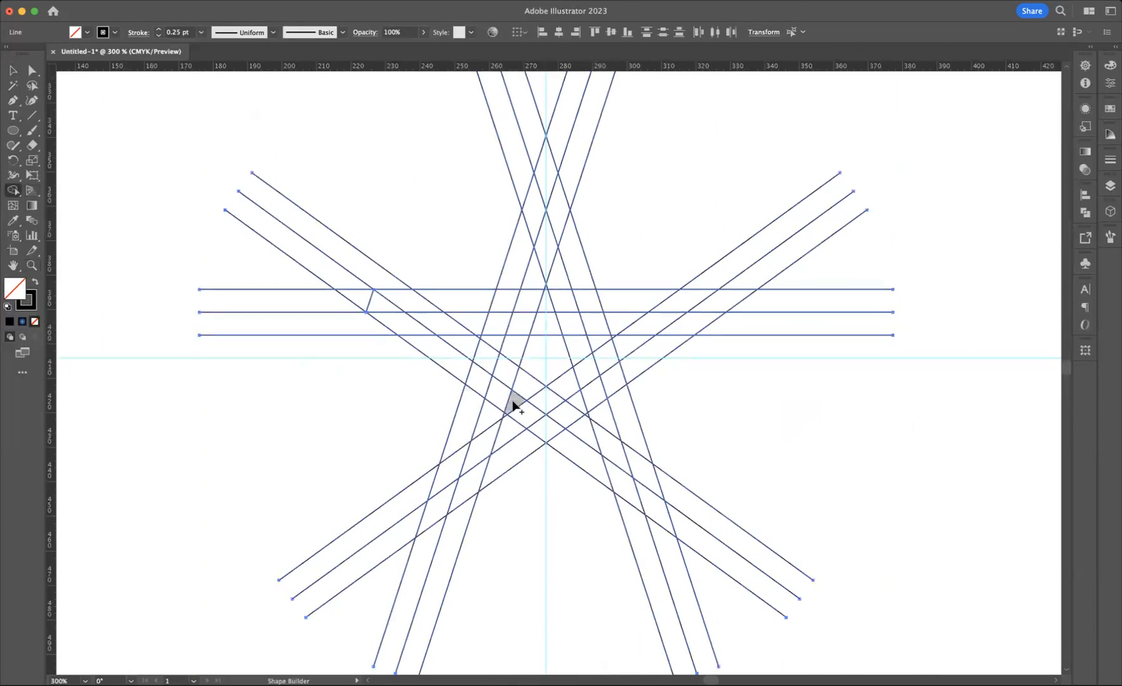
{"action": "left_click_drag", "start_coordinate": [504, 397], "coordinate": [379, 308]}
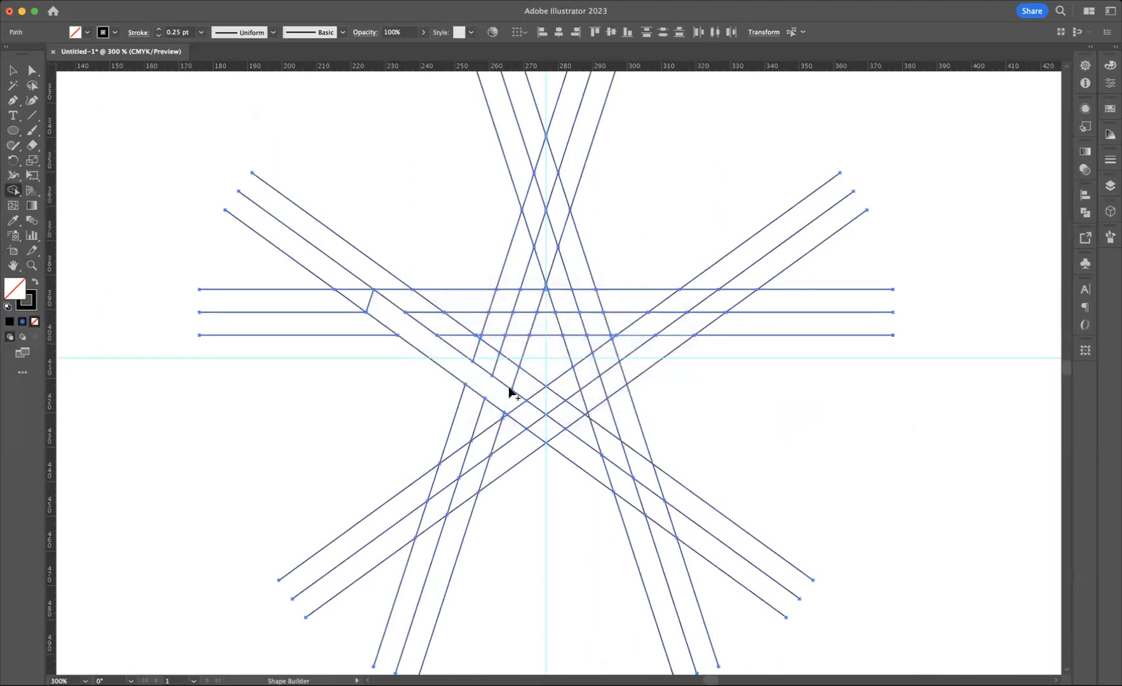
{"action": "key", "text": "super+z"}
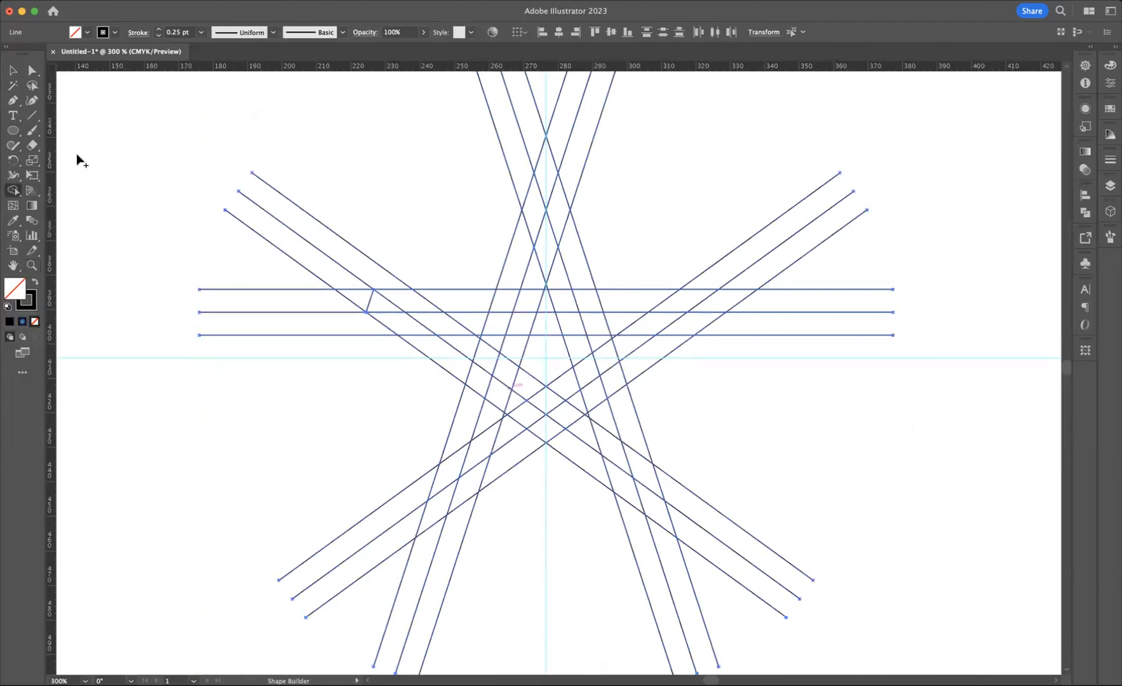
{"action": "left_click", "coordinate": [35, 282]}
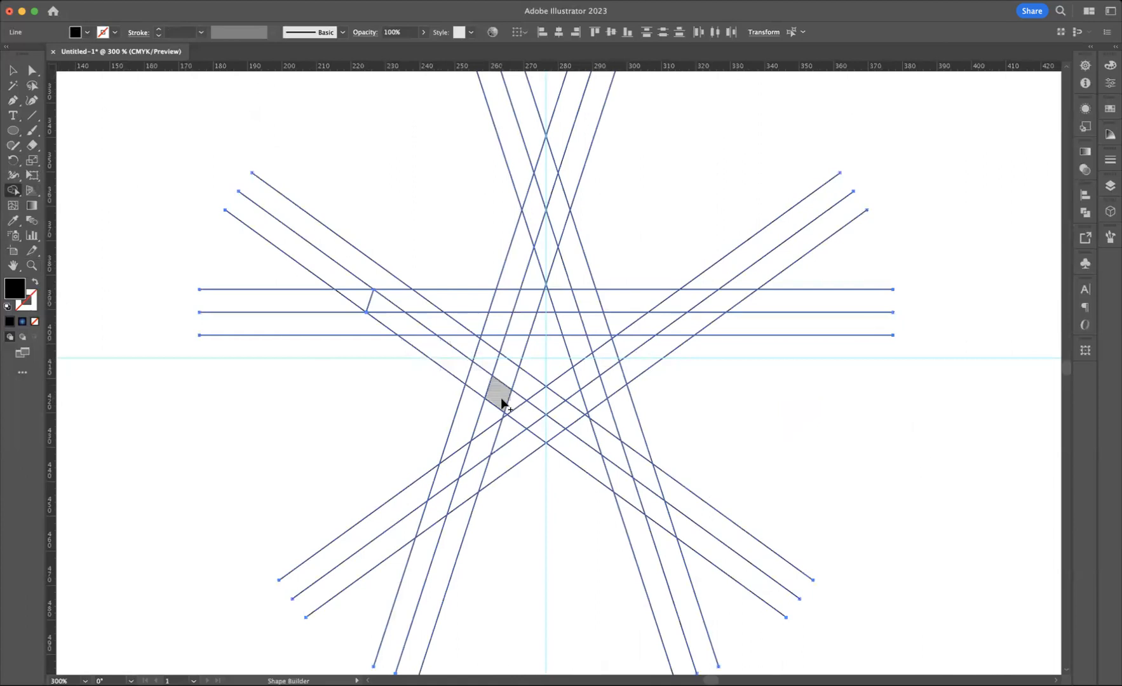
{"action": "left_click_drag", "start_coordinate": [513, 406], "coordinate": [384, 309]}
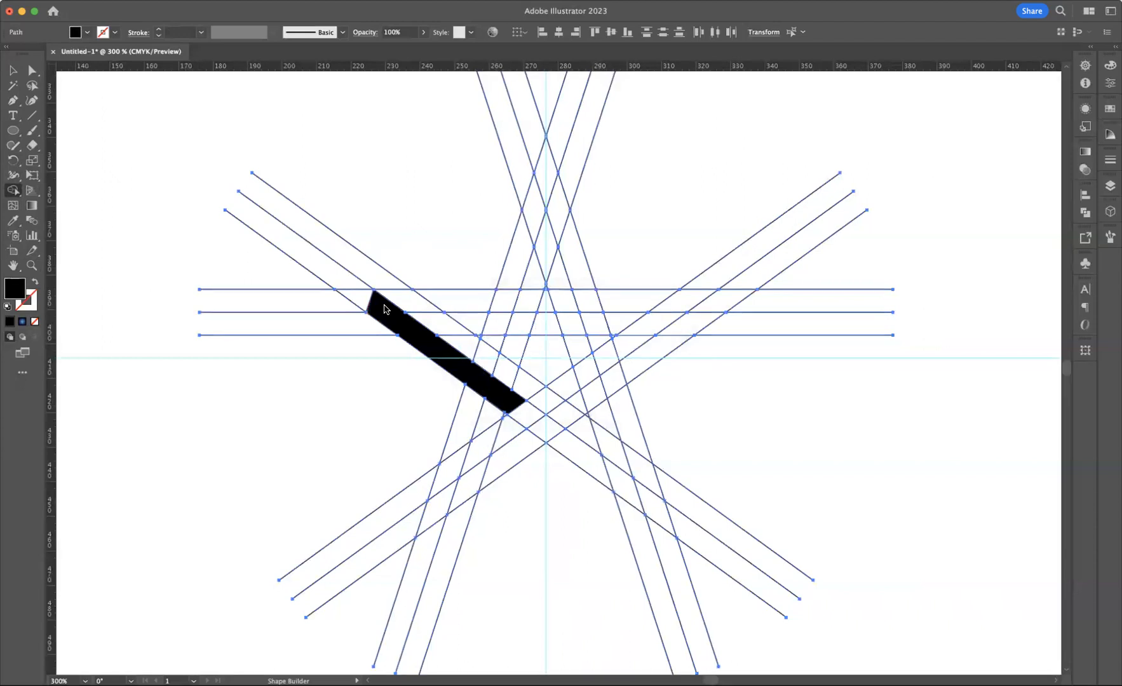
Set the fill to blue and merge the diagonal strip above the black shape with the adjoining horizontal strip into one bent shape using Shape Builder
{"action": "key", "text": "shift+super+a"}
{"action": "left_click", "coordinate": [87, 32]}
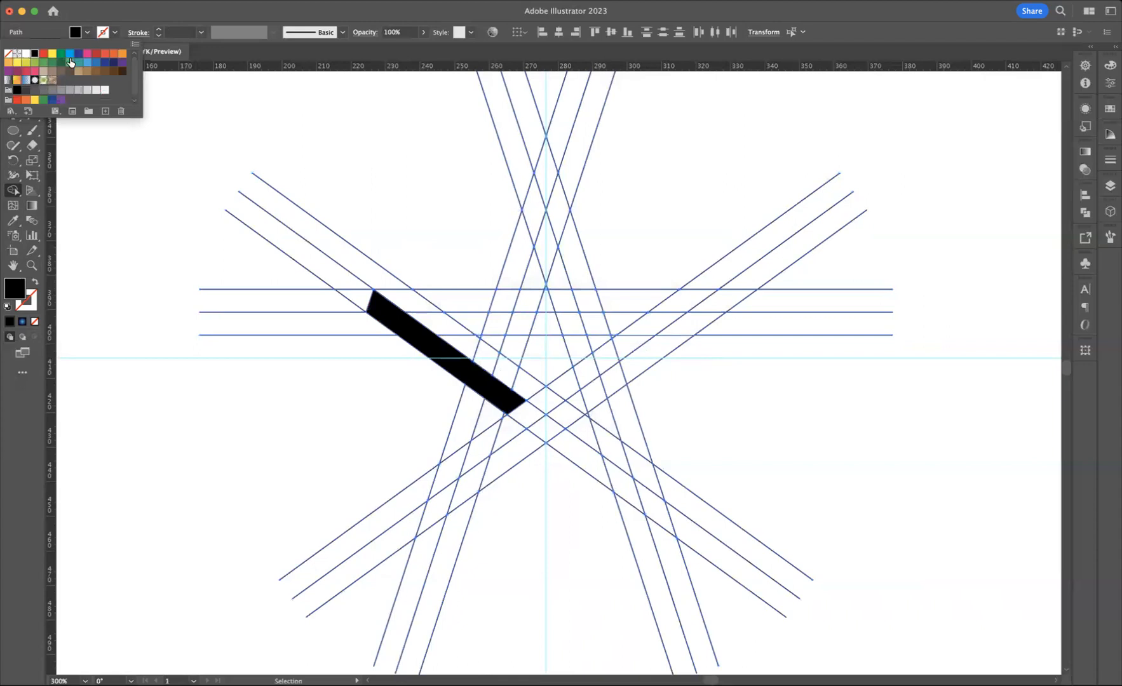
{"action": "left_click", "coordinate": [71, 55]}
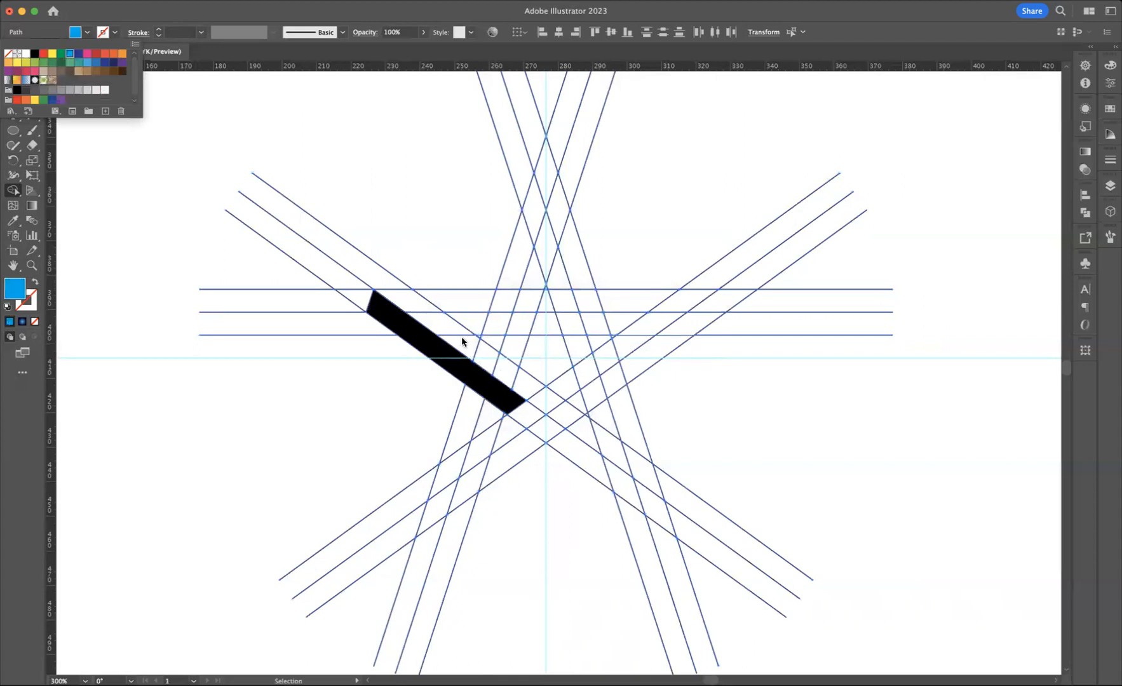
{"action": "left_click", "coordinate": [531, 390]}
{"action": "mouse_move", "coordinate": [531, 390]}
{"action": "left_mouse_down"}
{"action": "mouse_move", "coordinate": [415, 304]}
{"action": "mouse_move", "coordinate": [464, 301]}
{"action": "left_mouse_up"}
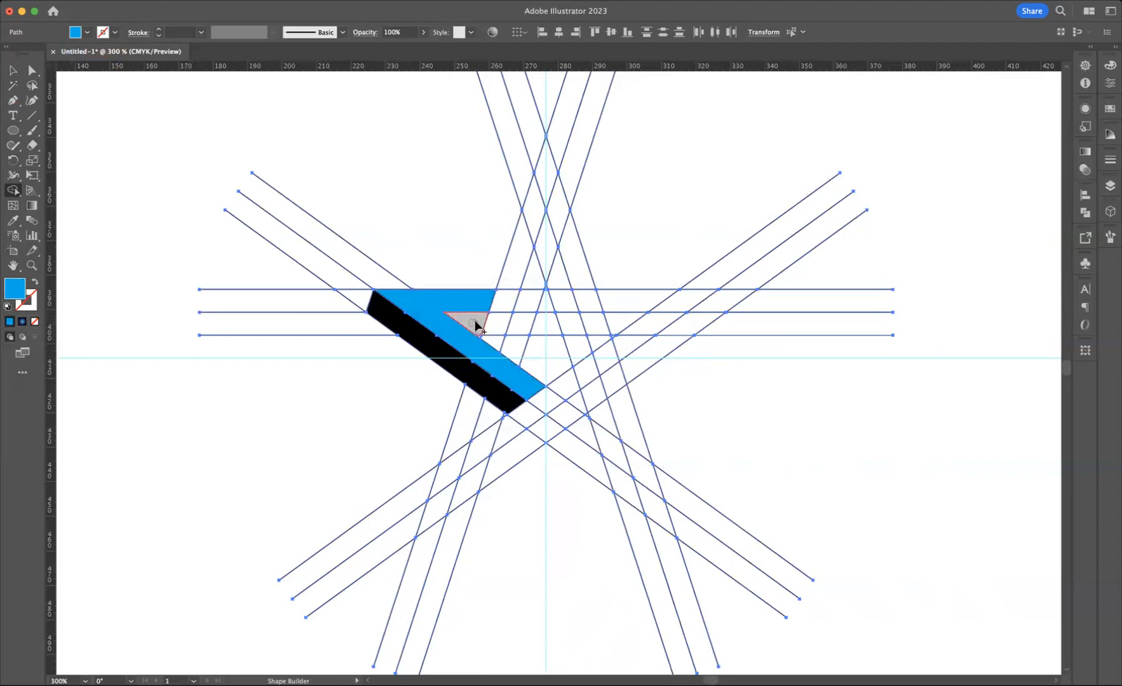
Build the small piece inside the blue shape's notch with Shape Builder and fill it with red
{"action": "left_click", "coordinate": [475, 324]}
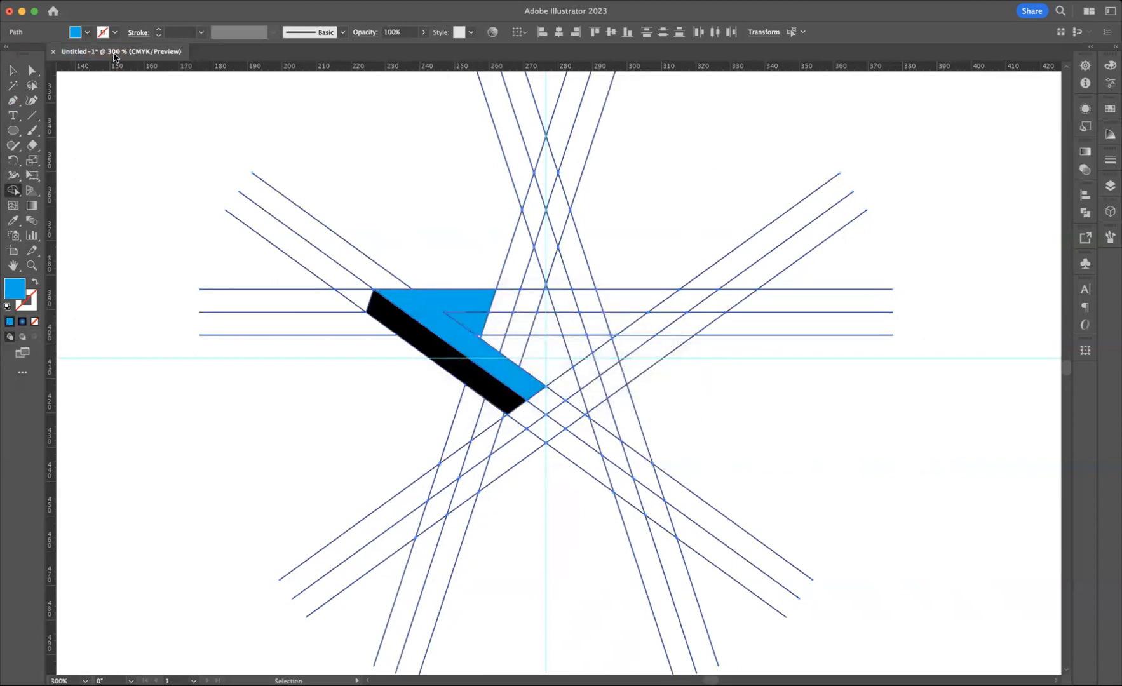
{"action": "left_click", "coordinate": [87, 32]}
{"action": "left_click", "coordinate": [42, 55]}
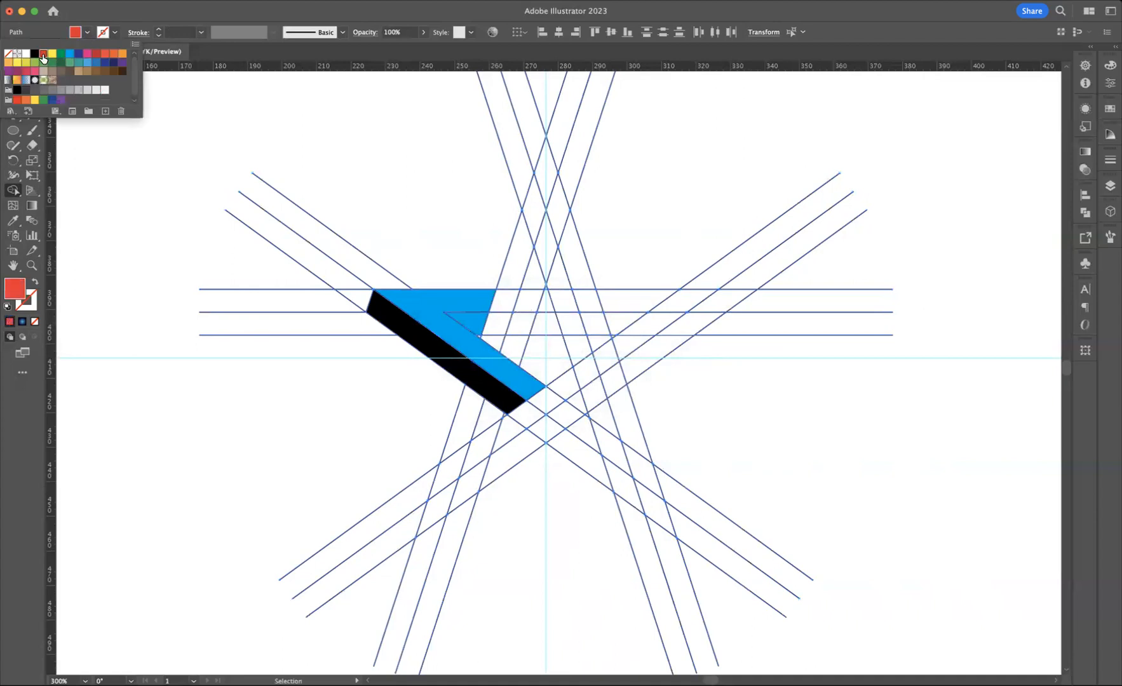
{"action": "left_click", "coordinate": [245, 146]}
{"action": "left_click", "coordinate": [13, 68]}
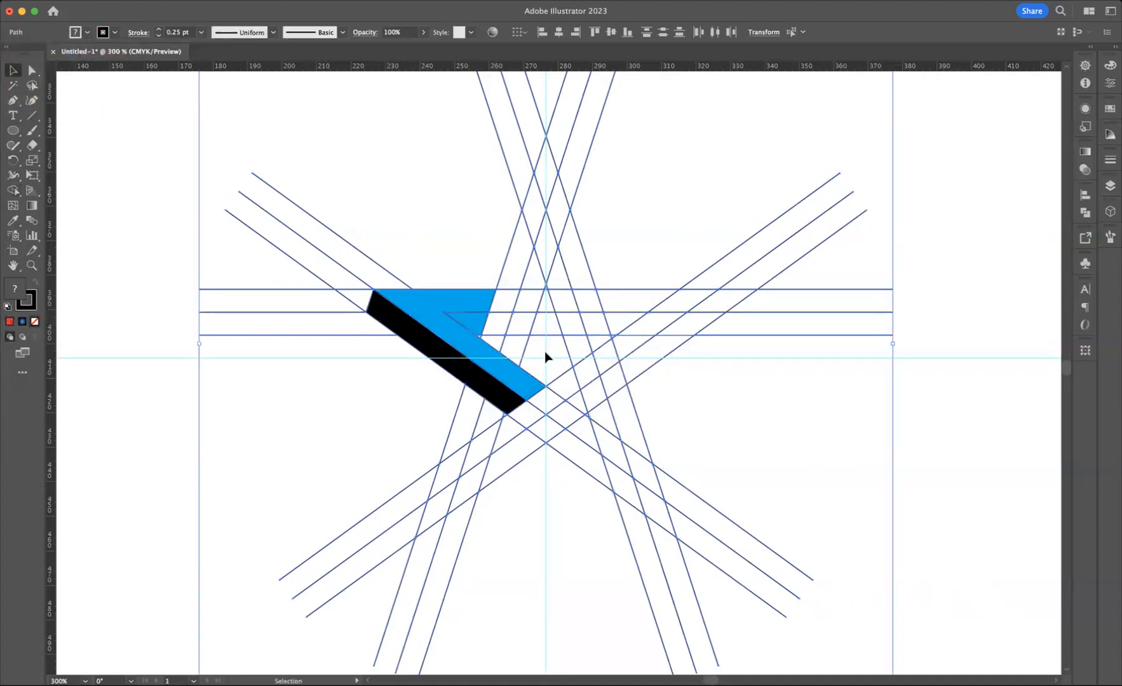
{"action": "left_click", "coordinate": [470, 255]}
{"action": "left_click", "coordinate": [471, 320]}
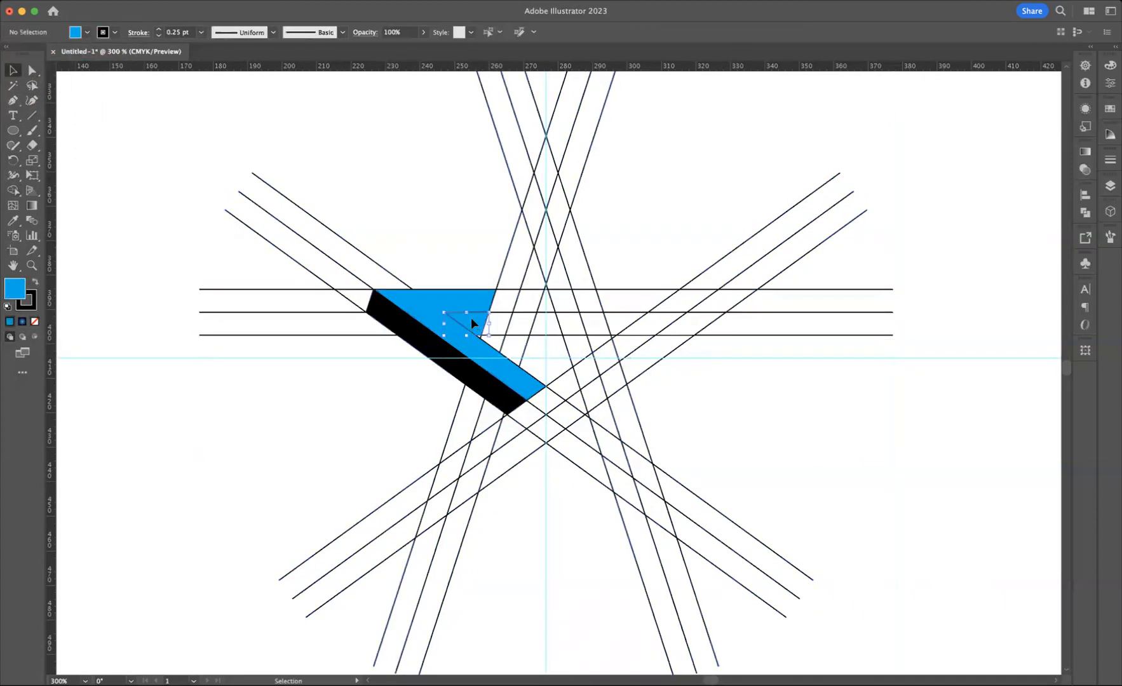
{"action": "left_click", "coordinate": [87, 32]}
{"action": "left_click", "coordinate": [45, 54]}
{"action": "left_click", "coordinate": [328, 134]}
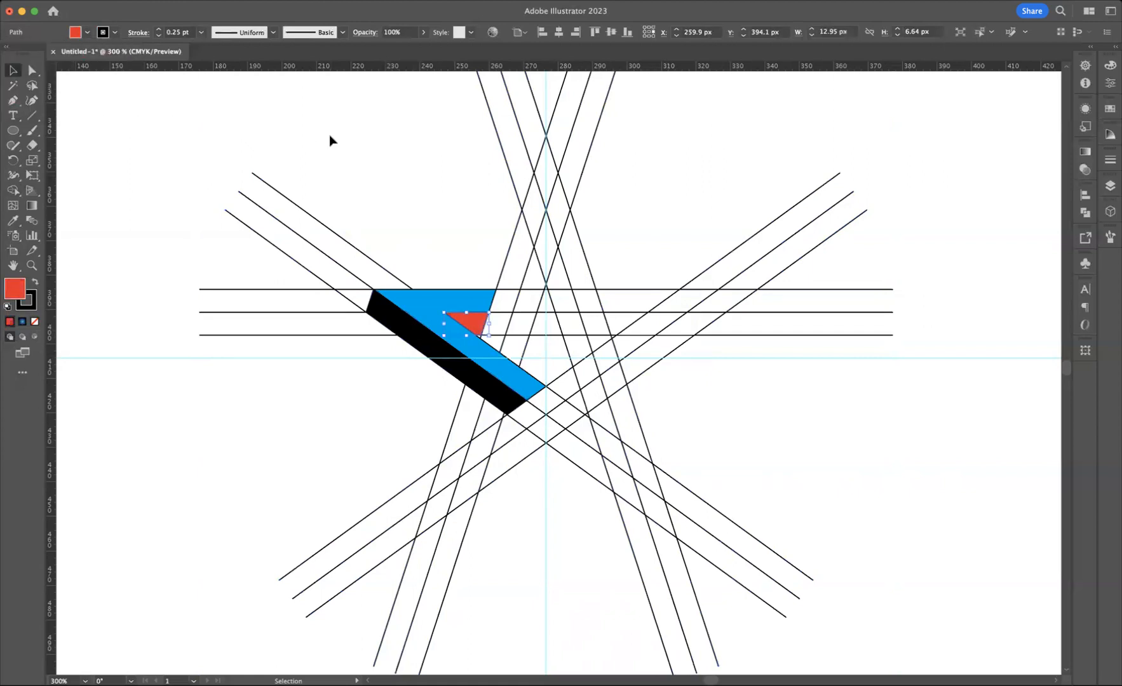
Delete the leftover construction lines around the black, blue and red shapes
{"action": "left_click_drag", "start_coordinate": [398, 176], "coordinate": [704, 570]}
{"action": "key", "text": "Delete"}
{"action": "key", "text": "Delete"}
{"action": "left_click_drag", "start_coordinate": [383, 455], "coordinate": [569, 566]}
{"action": "key", "text": "Delete"}
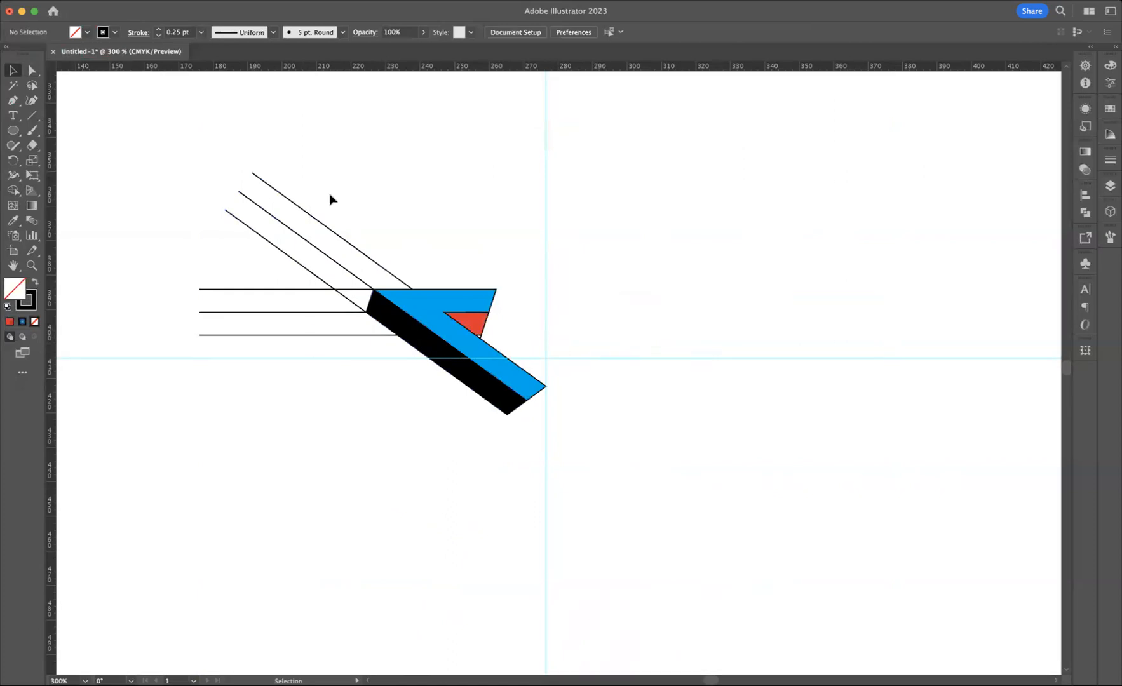
{"action": "left_click_drag", "start_coordinate": [322, 171], "coordinate": [284, 346]}
{"action": "key", "text": "Delete"}
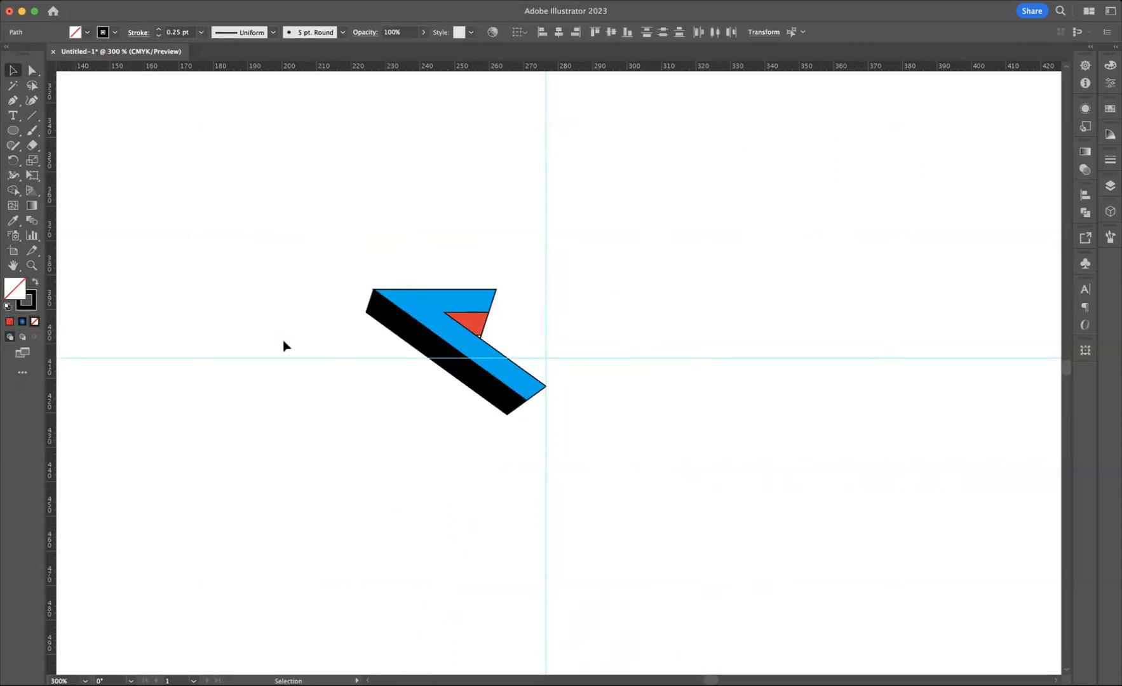
Delete the tiny leftover line segment between the red piece's lower corner and the blue shape
{"action": "left_click", "coordinate": [481, 340]}
{"action": "left_click", "coordinate": [499, 330]}
{"action": "left_click", "coordinate": [30, 269]}
{"action": "left_click", "coordinate": [495, 328]}
{"action": "left_click", "coordinate": [657, 464]}
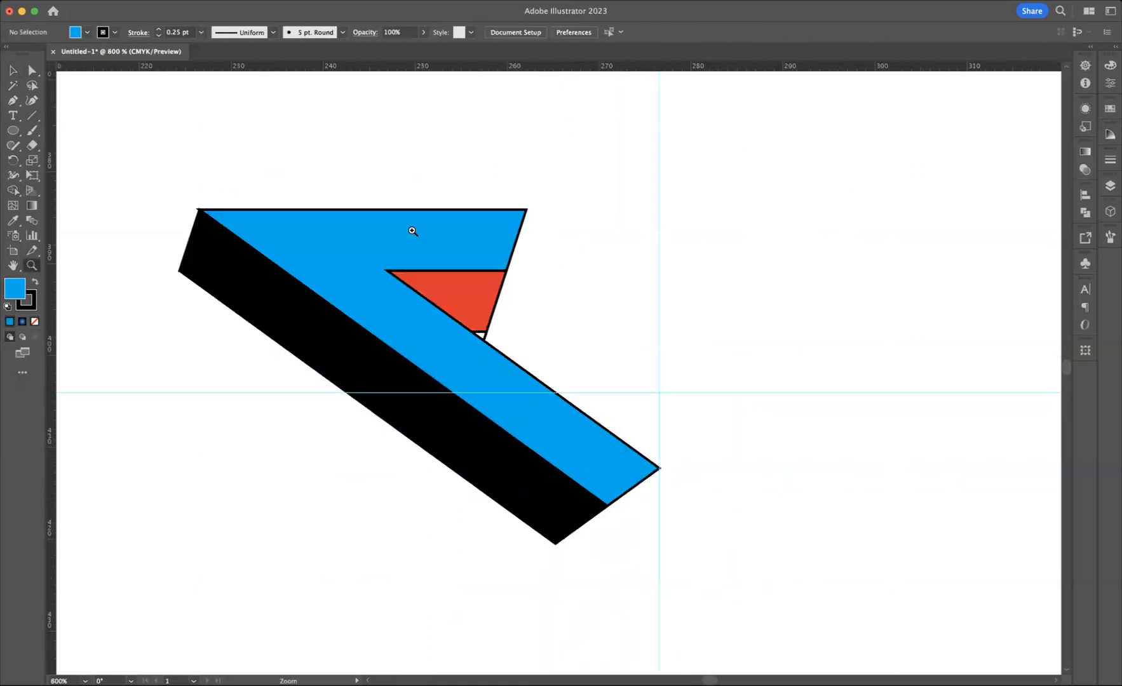
{"action": "left_click", "coordinate": [12, 70]}
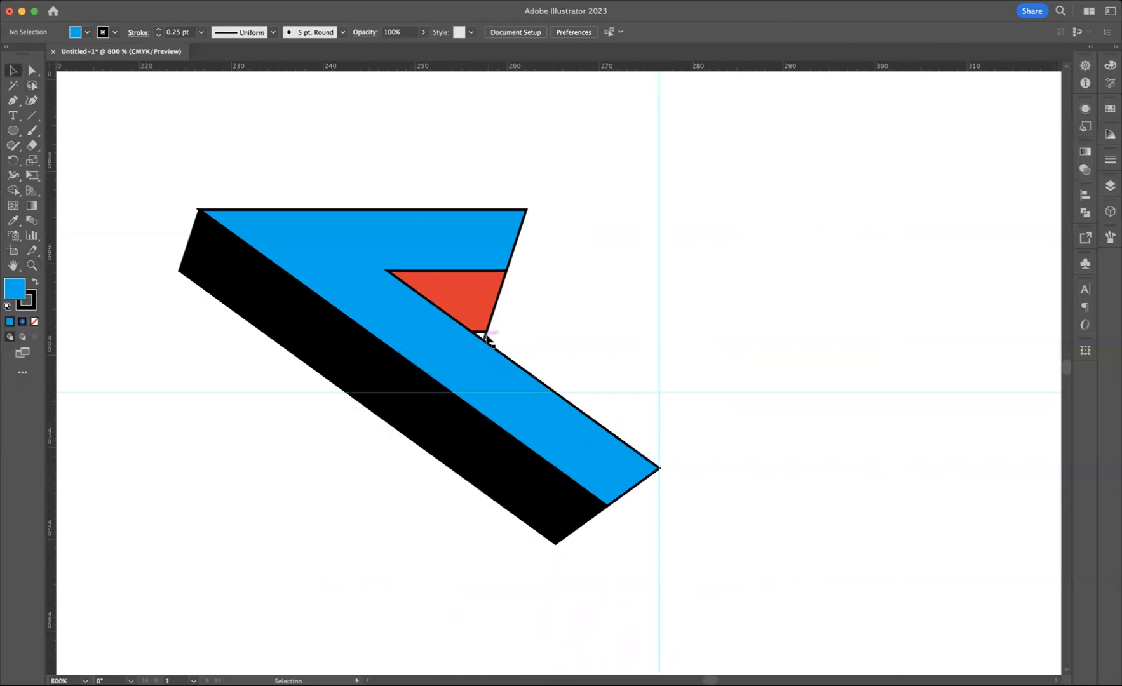
{"action": "left_click", "coordinate": [486, 337]}
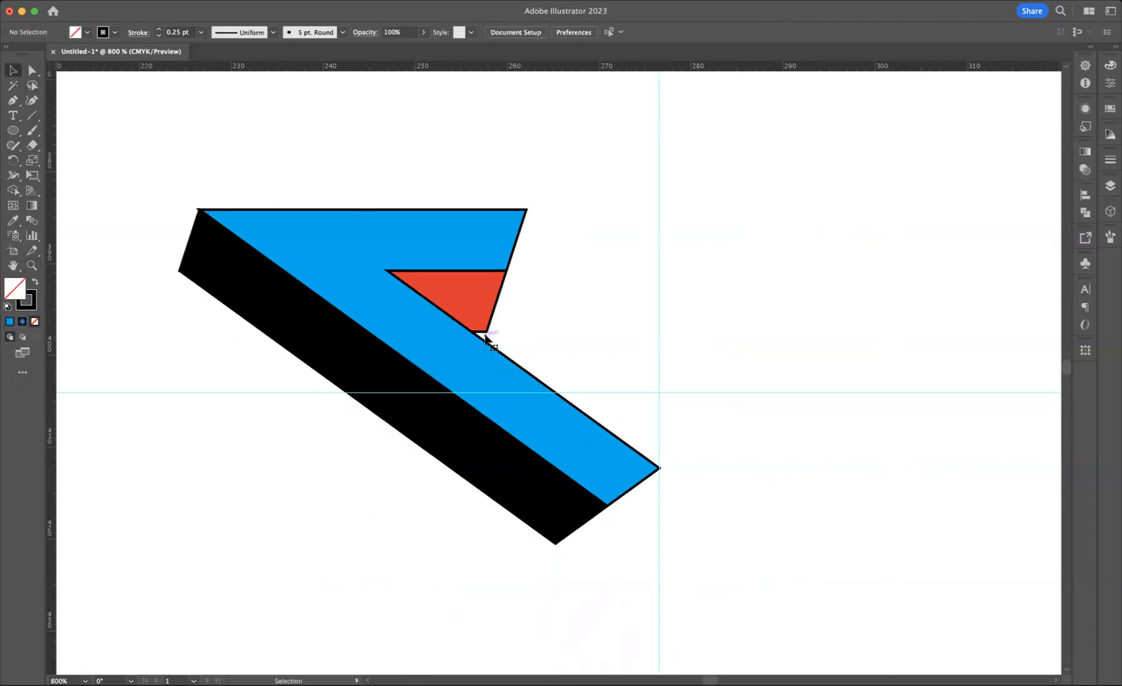
{"action": "key", "text": "super+minus"}
{"action": "key", "text": "super+minus"}
{"action": "key", "text": "super+minus"}
{"action": "left_click_drag", "start_coordinate": [660, 365], "coordinate": [585, 342]}
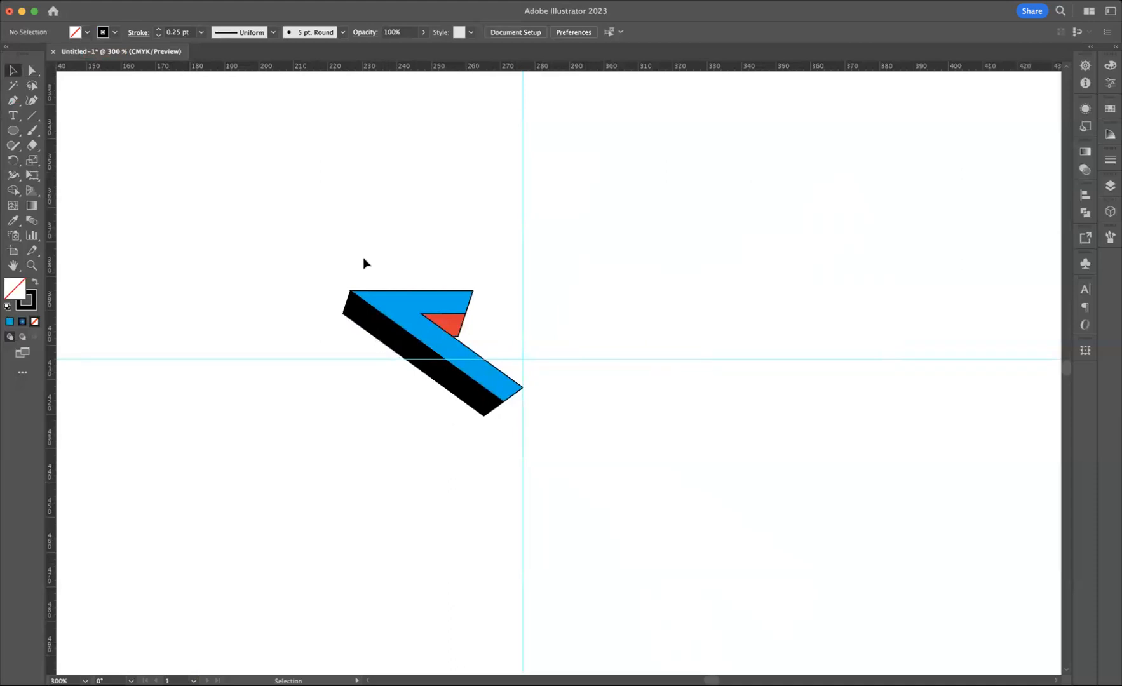
Remove the stroke from the black, blue and red shapes
{"action": "left_click_drag", "start_coordinate": [361, 258], "coordinate": [448, 432]}
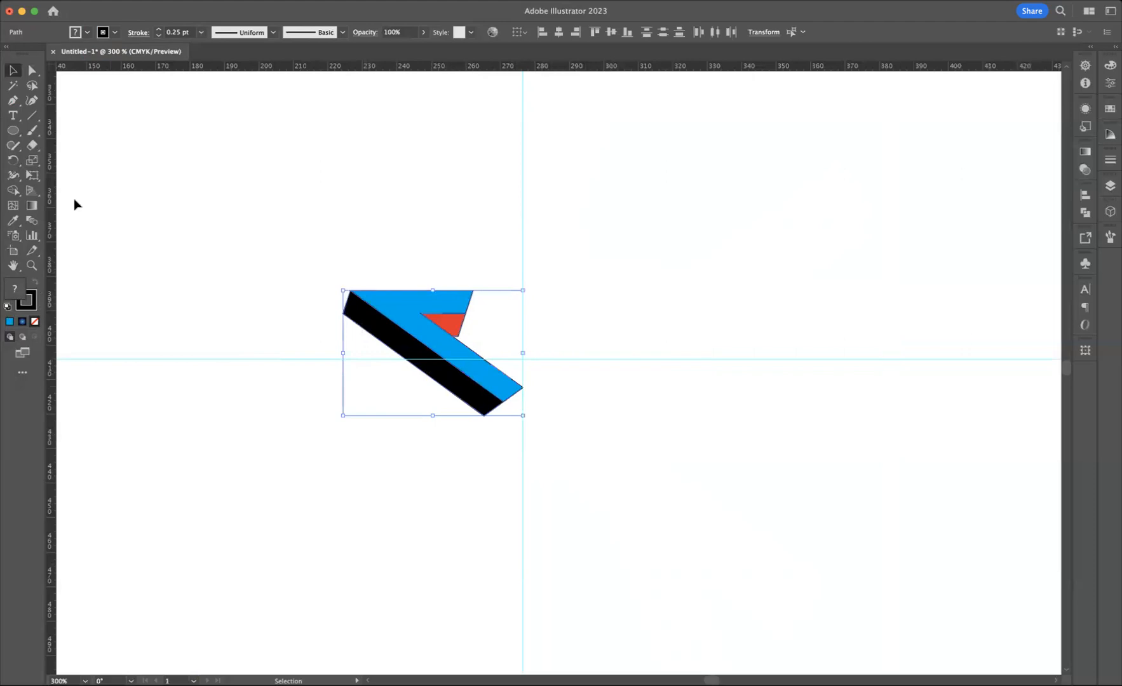
{"action": "left_click", "coordinate": [31, 303]}
{"action": "left_click", "coordinate": [36, 321]}
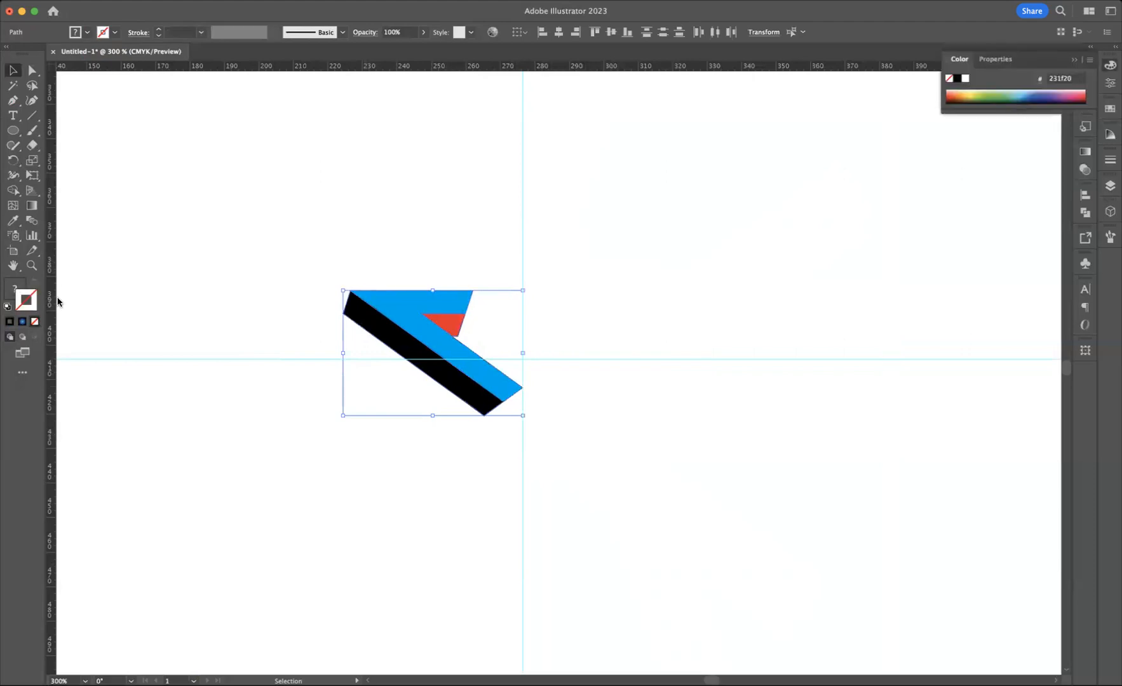
{"action": "left_click", "coordinate": [169, 292]}
Fill the black diagonal strip with a linear gradient running from light blue to dark navy
{"action": "left_click", "coordinate": [375, 328]}
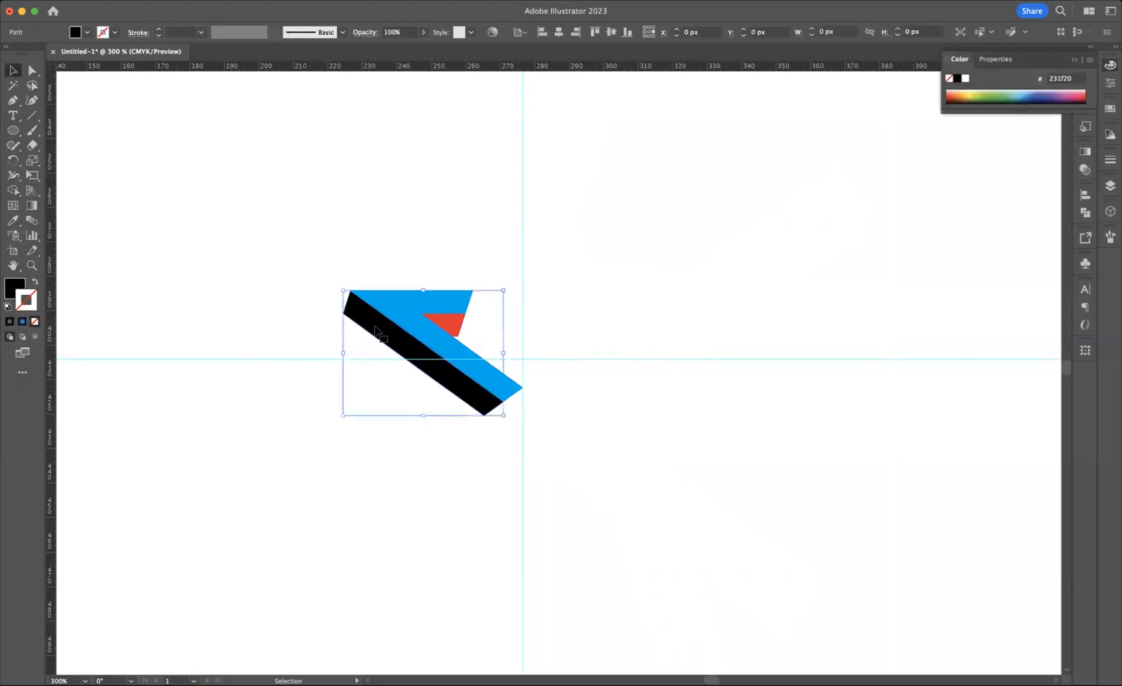
{"action": "left_click", "coordinate": [23, 322]}
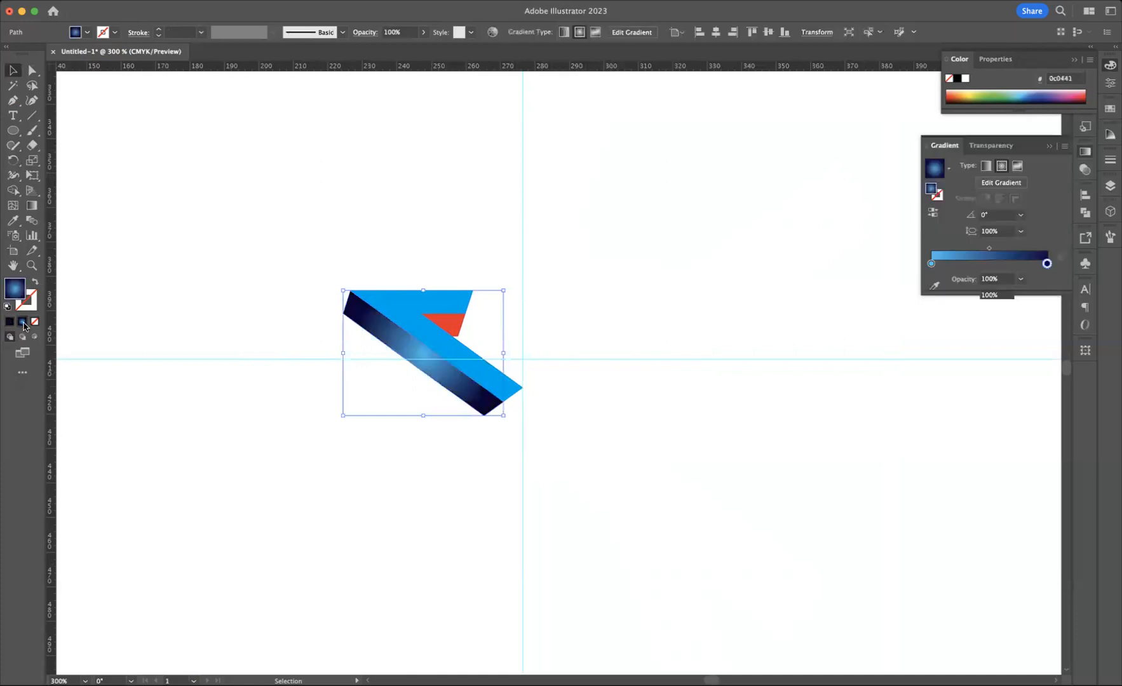
{"action": "left_click", "coordinate": [987, 166]}
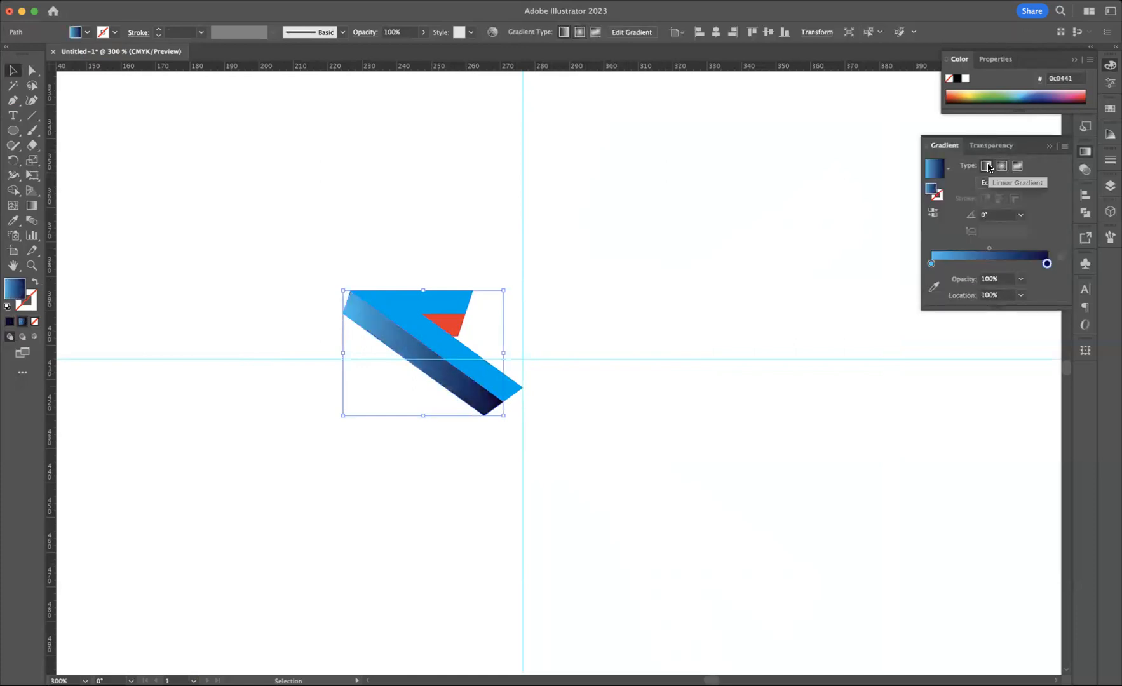
{"action": "left_click", "coordinate": [415, 210]}
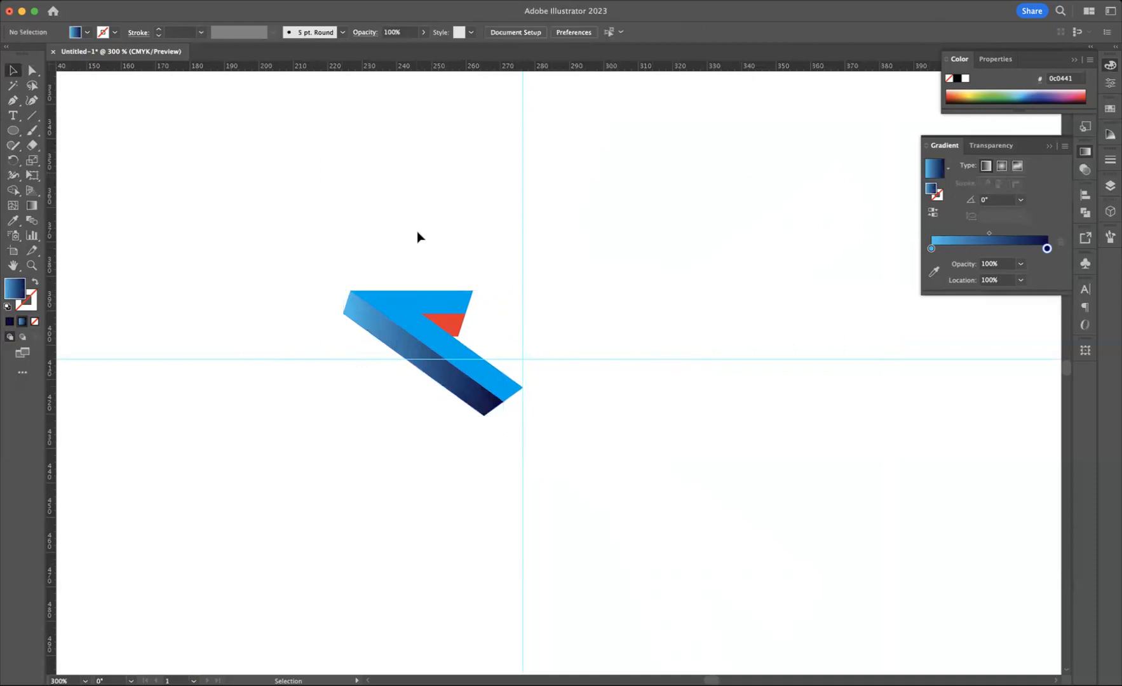
Copy the strip's gradient onto the bent blue shape and redirect it to about 178°, with navy towards the upper-left corner
{"action": "left_click", "coordinate": [408, 305]}
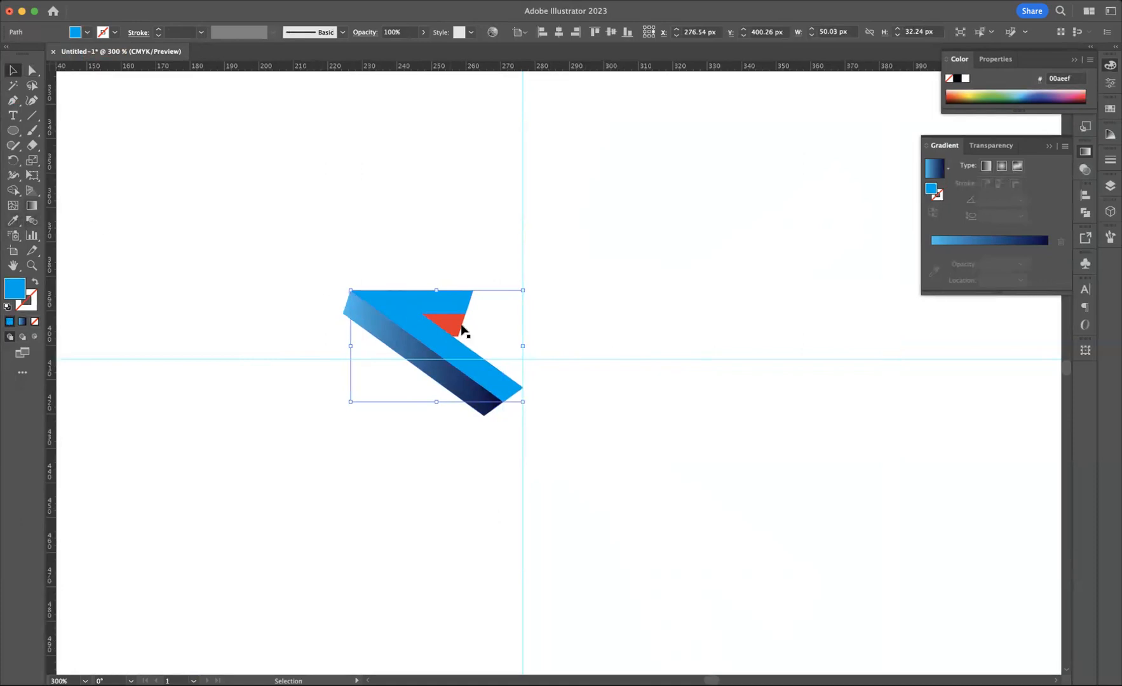
{"action": "key", "text": "i"}
{"action": "left_click", "coordinate": [386, 324]}
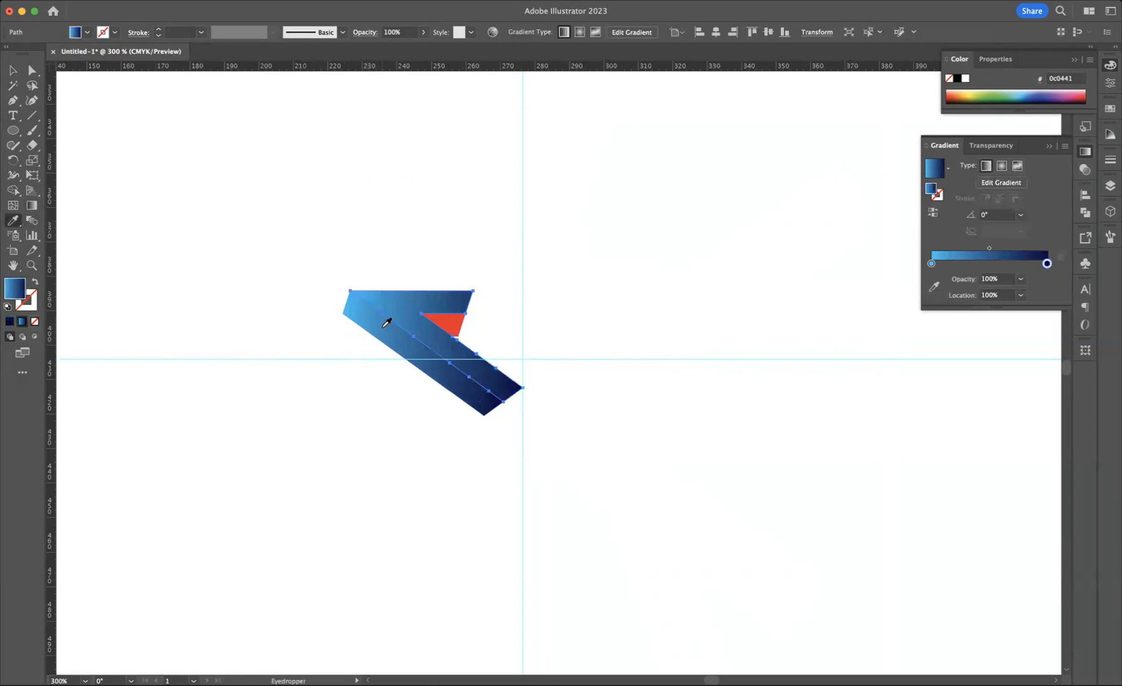
{"action": "left_click", "coordinate": [33, 206]}
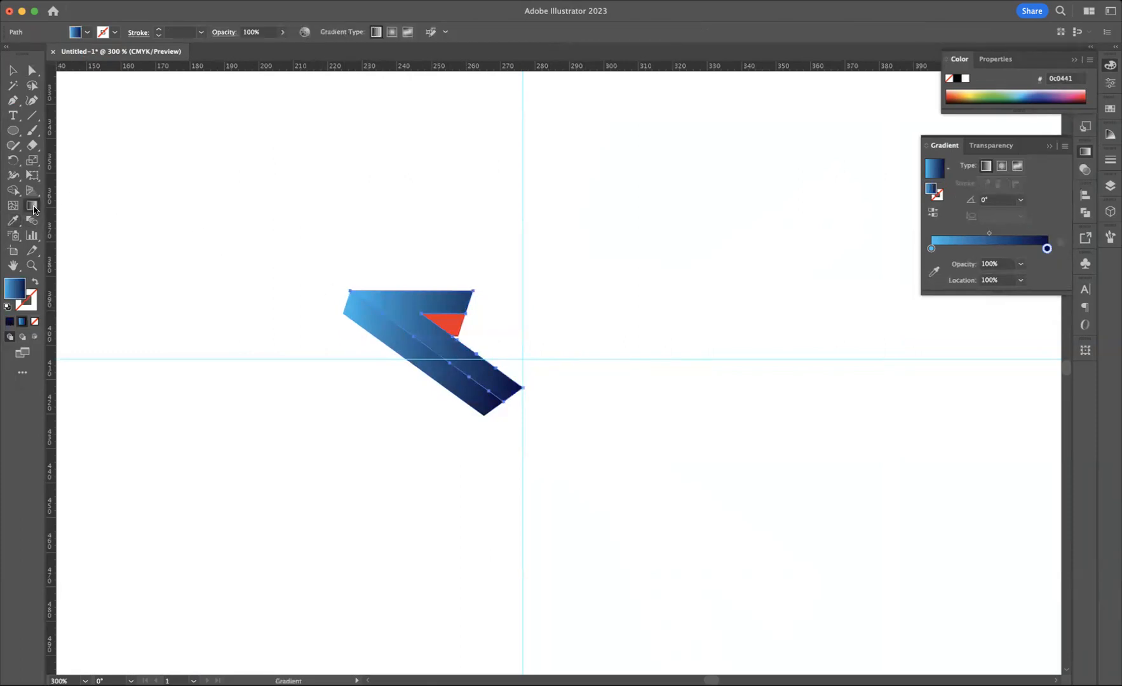
{"action": "mouse_move", "coordinate": [367, 296]}
{"action": "left_mouse_down"}
{"action": "mouse_move", "coordinate": [467, 305]}
{"action": "mouse_move", "coordinate": [392, 299]}
{"action": "left_mouse_up"}
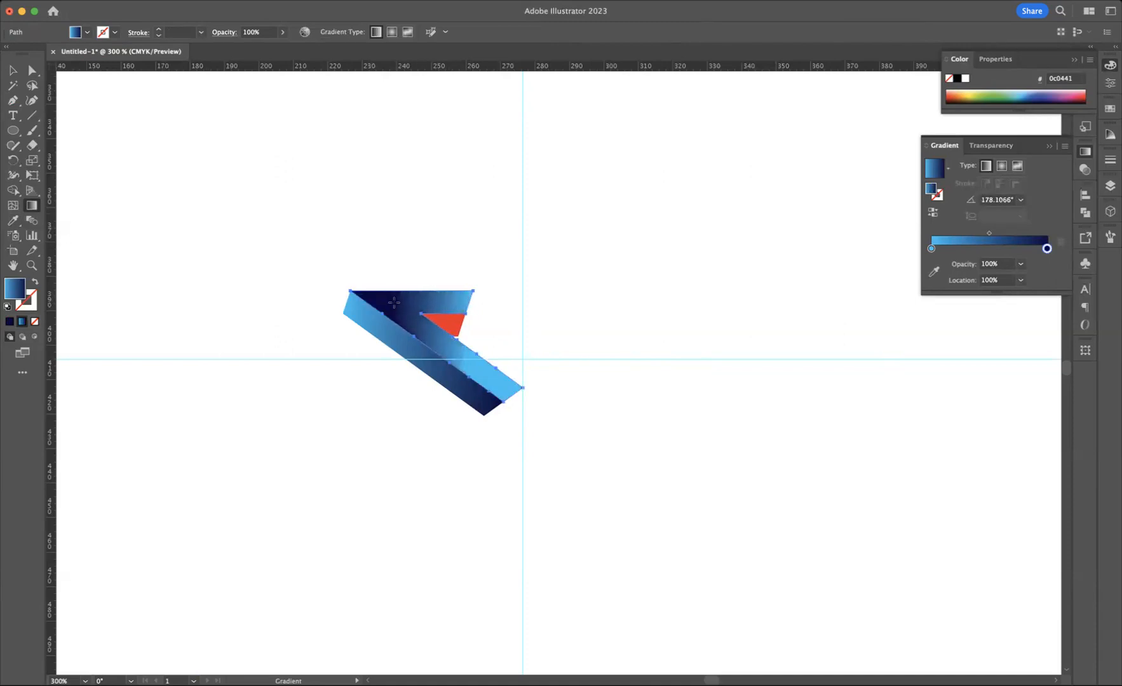
{"action": "left_click", "coordinate": [13, 70]}
{"action": "left_click", "coordinate": [264, 122]}
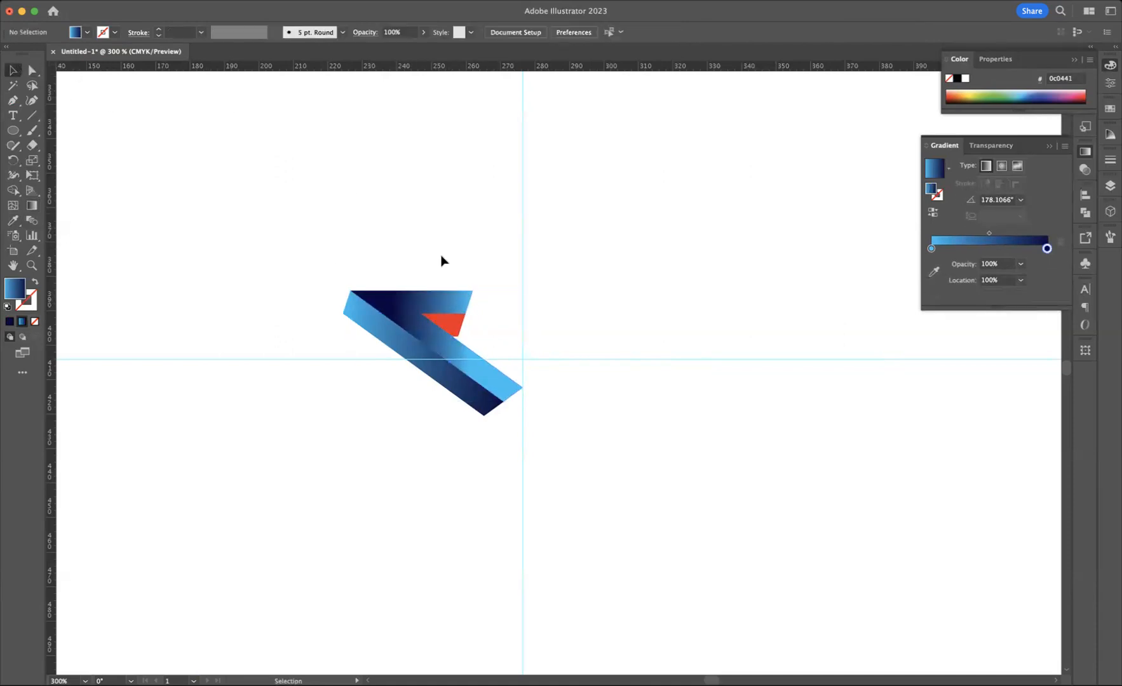
Fill the small red piece with the blue-to-navy linear gradient, angled about 29° with navy at its upper-right side
{"action": "left_click", "coordinate": [453, 328]}
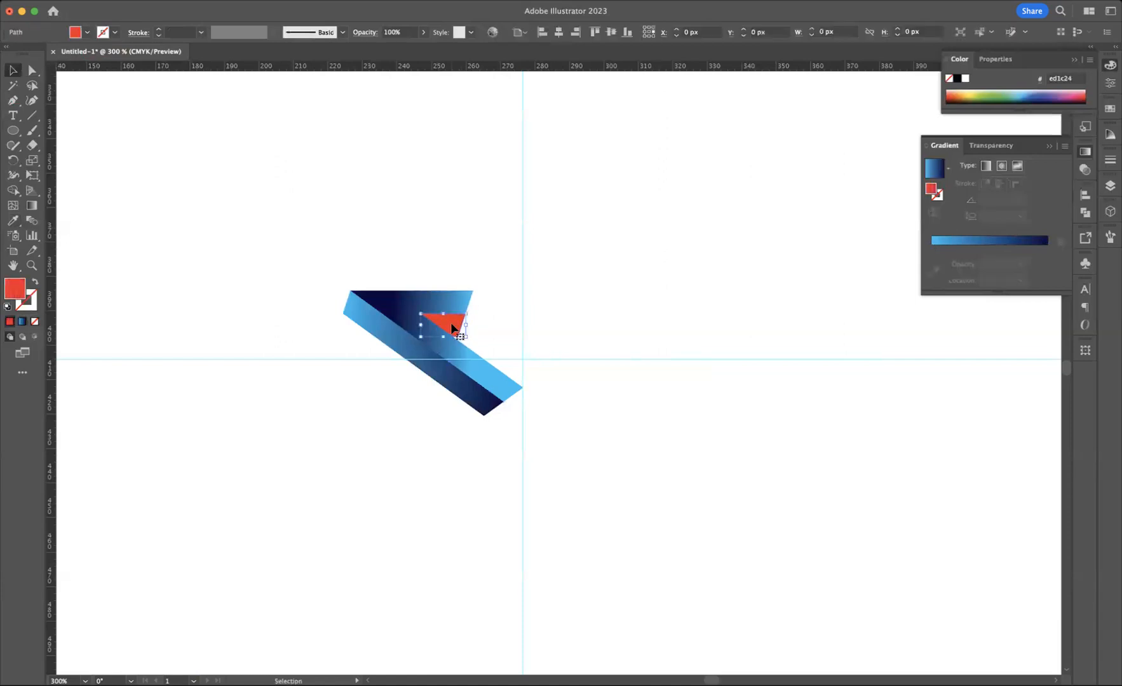
{"action": "left_click", "coordinate": [31, 207]}
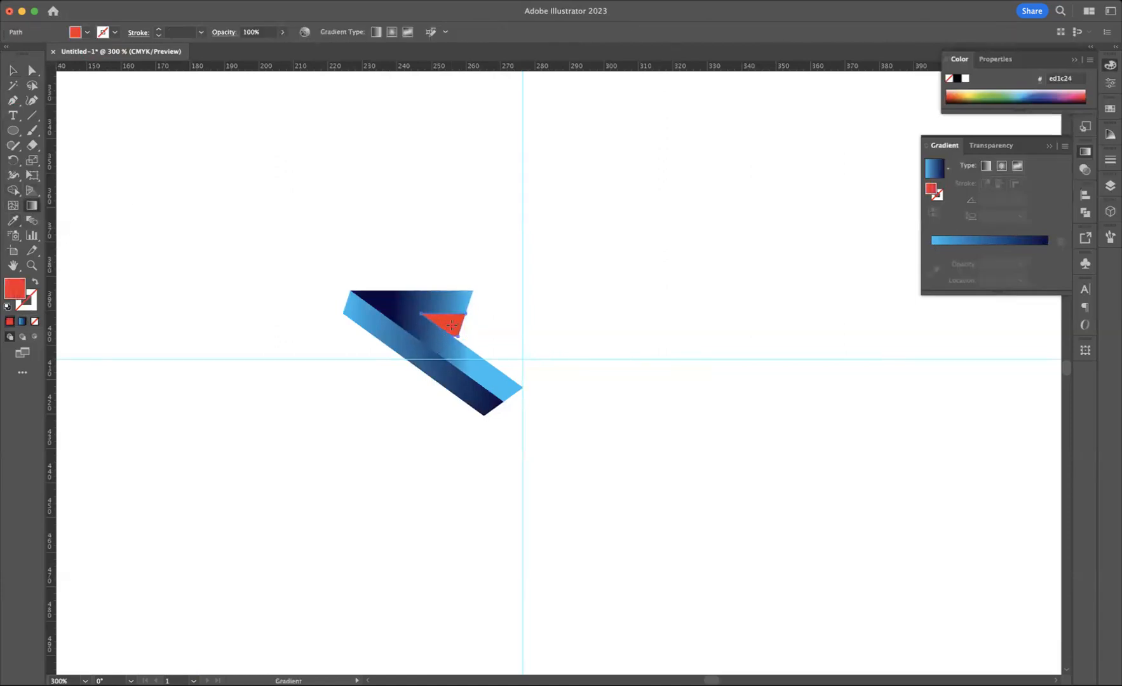
{"action": "left_click", "coordinate": [22, 321]}
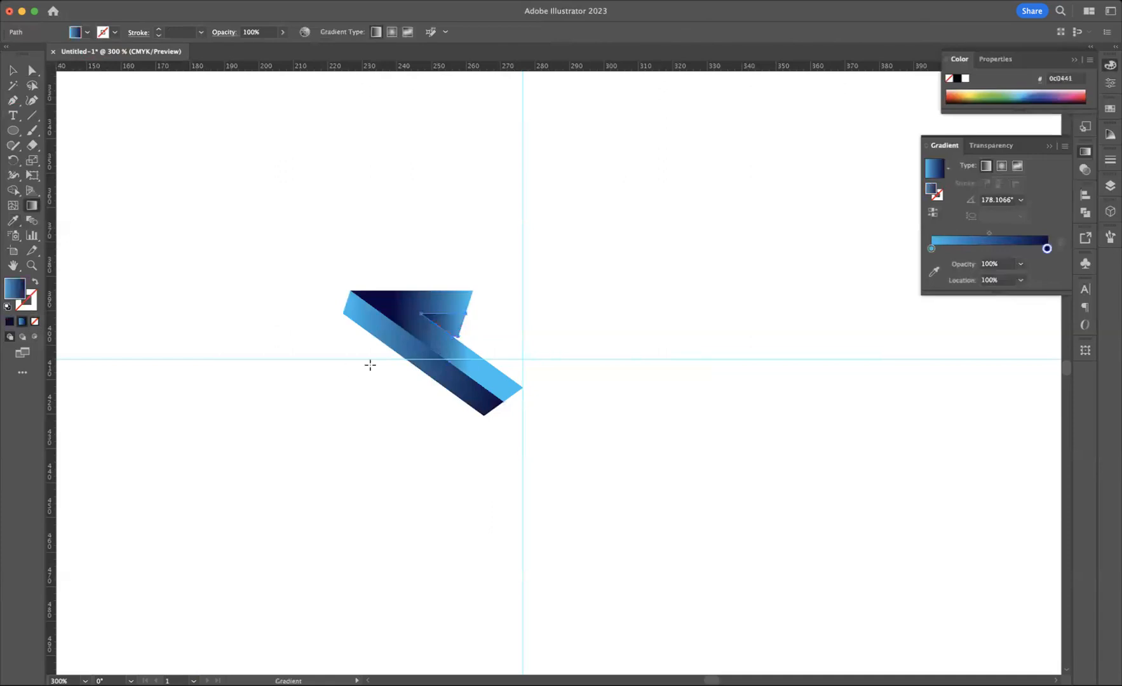
{"action": "left_click_drag", "start_coordinate": [443, 328], "coordinate": [460, 320]}
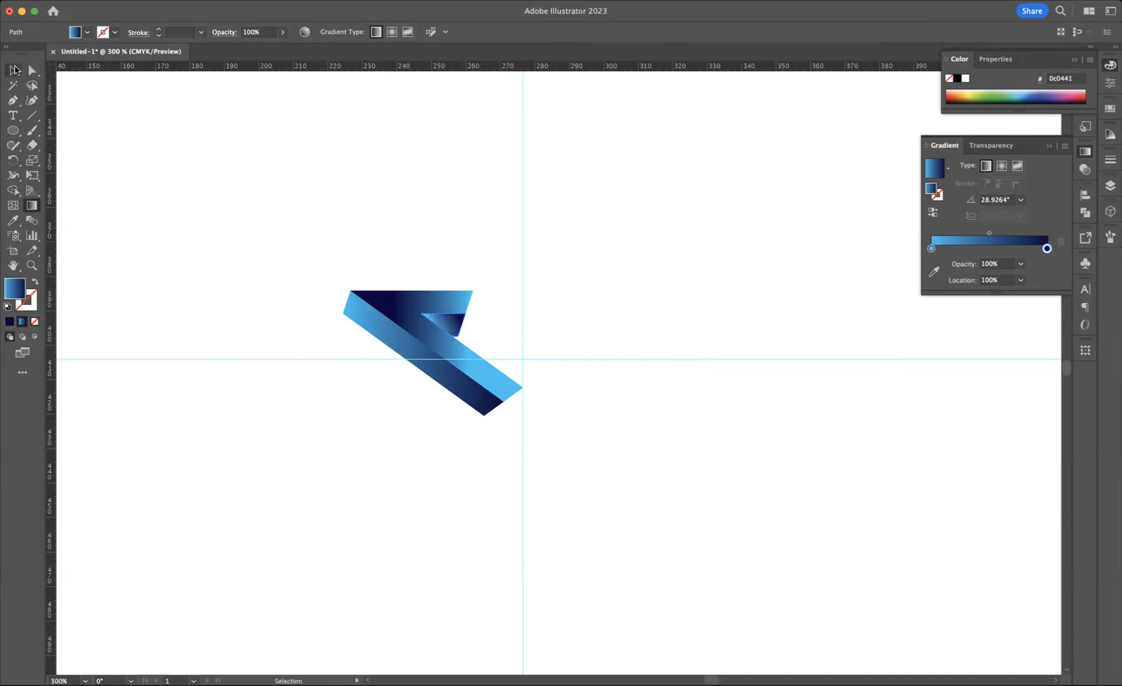
{"action": "left_click", "coordinate": [13, 70]}
{"action": "left_click", "coordinate": [344, 208]}
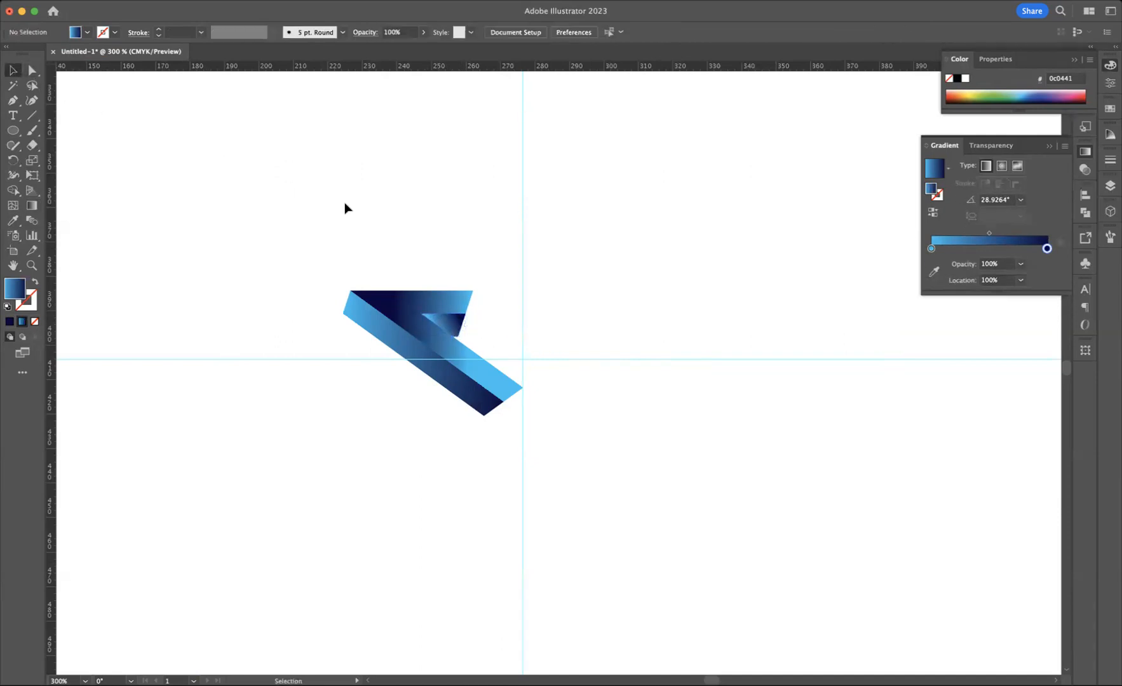
Rotate a copy of the whole arm 72° about the guides' intersection and repeat it three more times to complete the five-pointed star
{"action": "left_click_drag", "start_coordinate": [387, 243], "coordinate": [474, 405]}
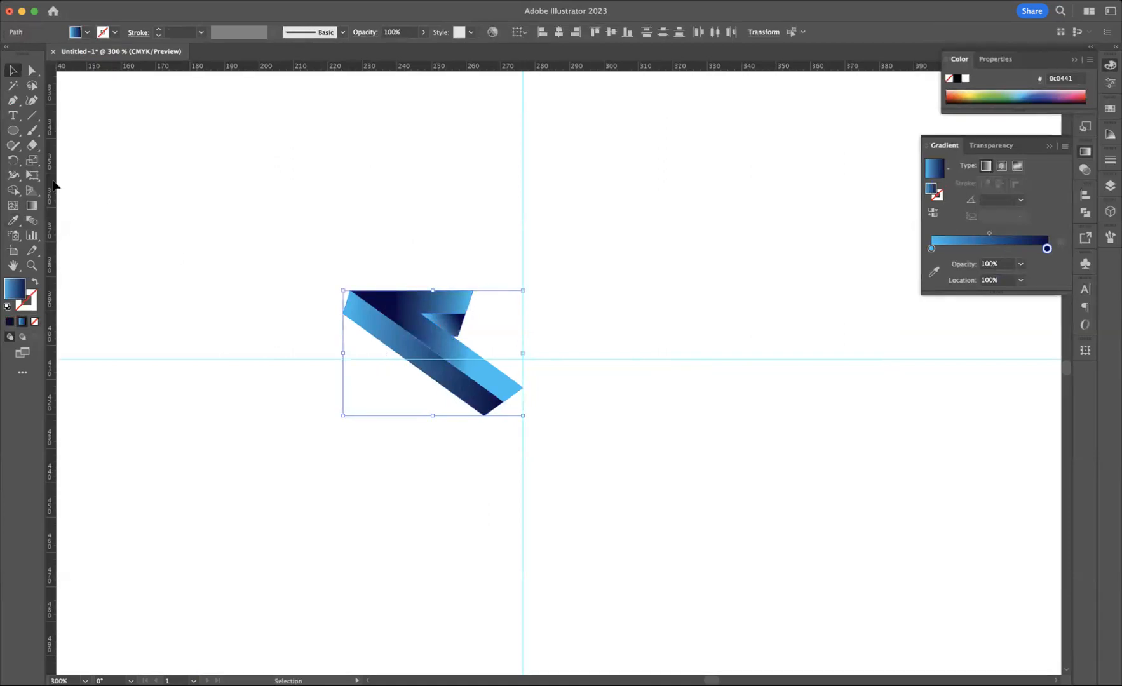
{"action": "left_click", "coordinate": [14, 162]}
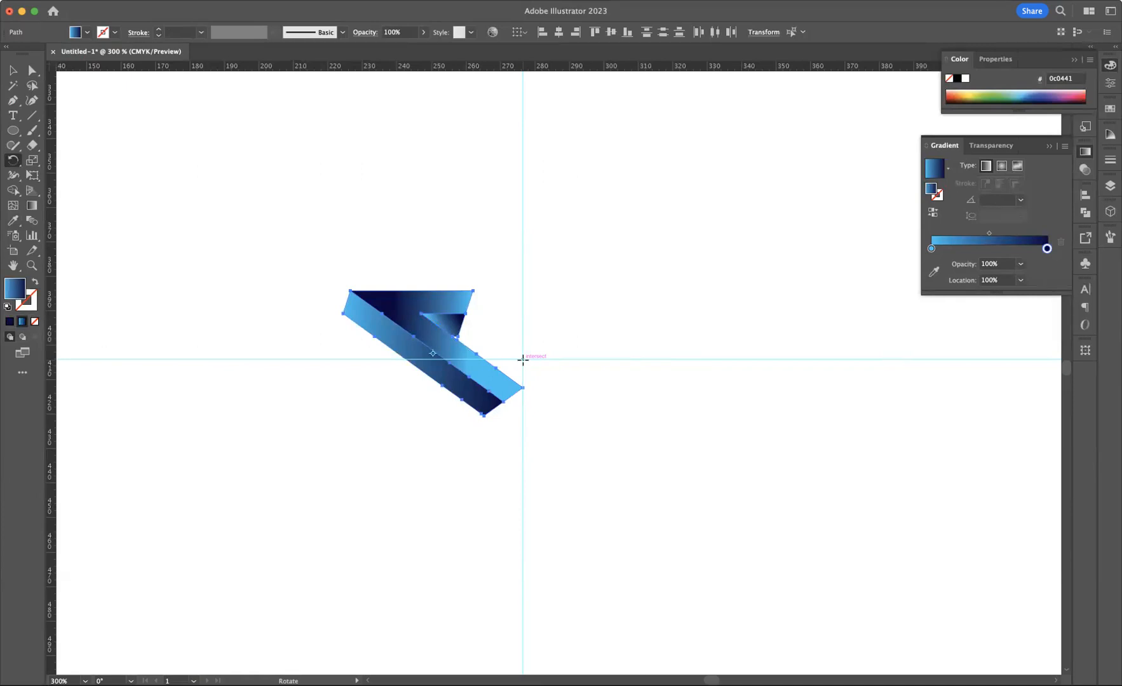
{"action": "left_click", "coordinate": [523, 360], "text": "alt"}
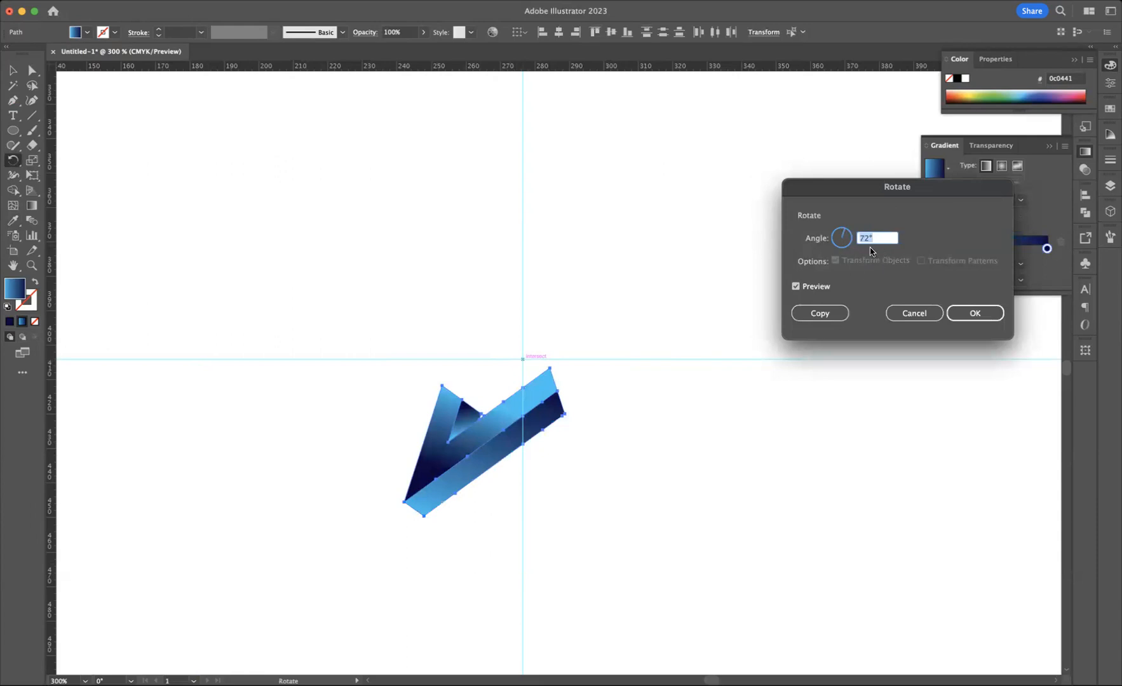
{"action": "left_click", "coordinate": [824, 317]}
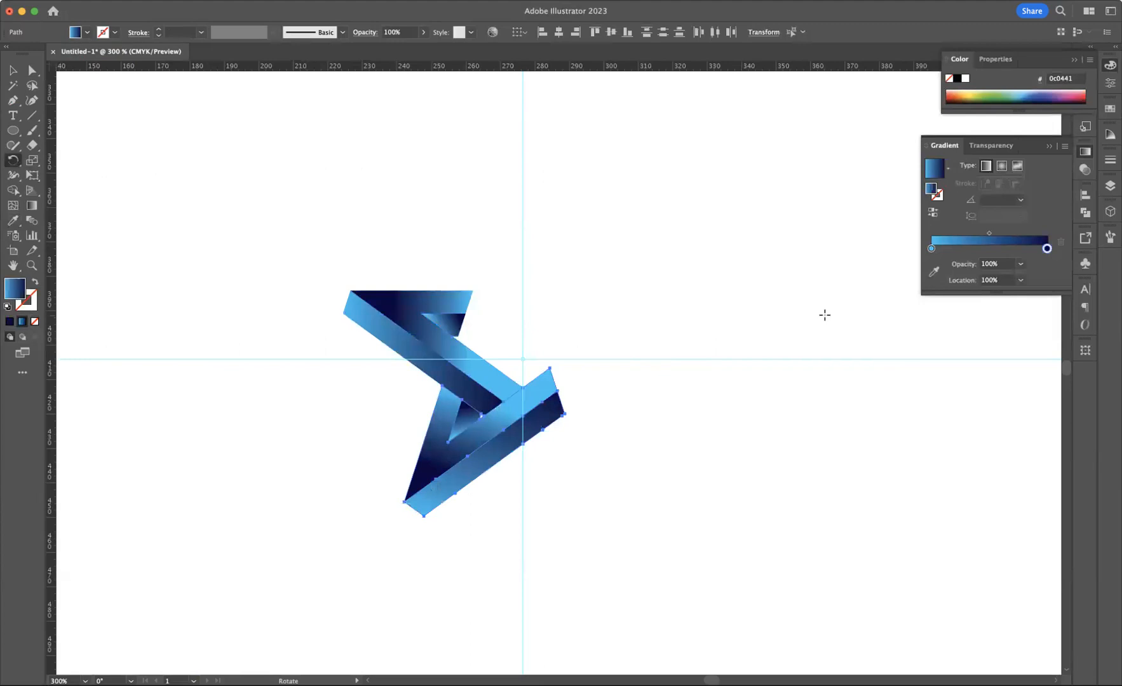
{"action": "key", "text": "super+d"}
{"action": "key", "text": "super+d"}
{"action": "key", "text": "super+d"}
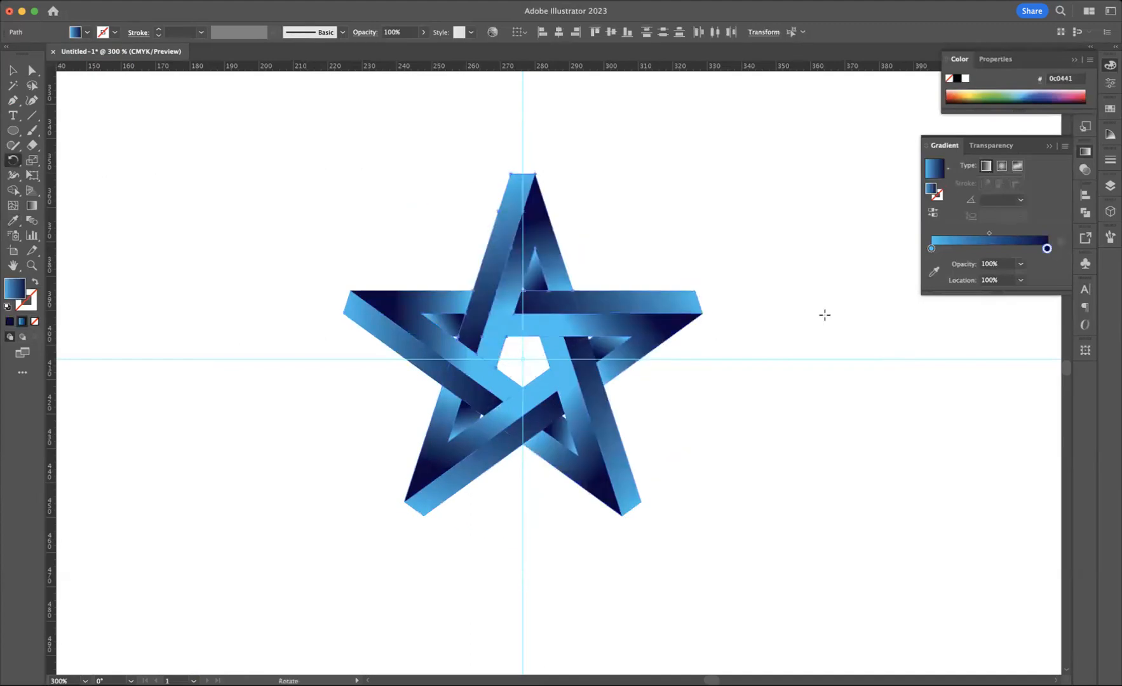
{"action": "left_click", "coordinate": [13, 69]}
{"action": "left_click", "coordinate": [301, 163]}
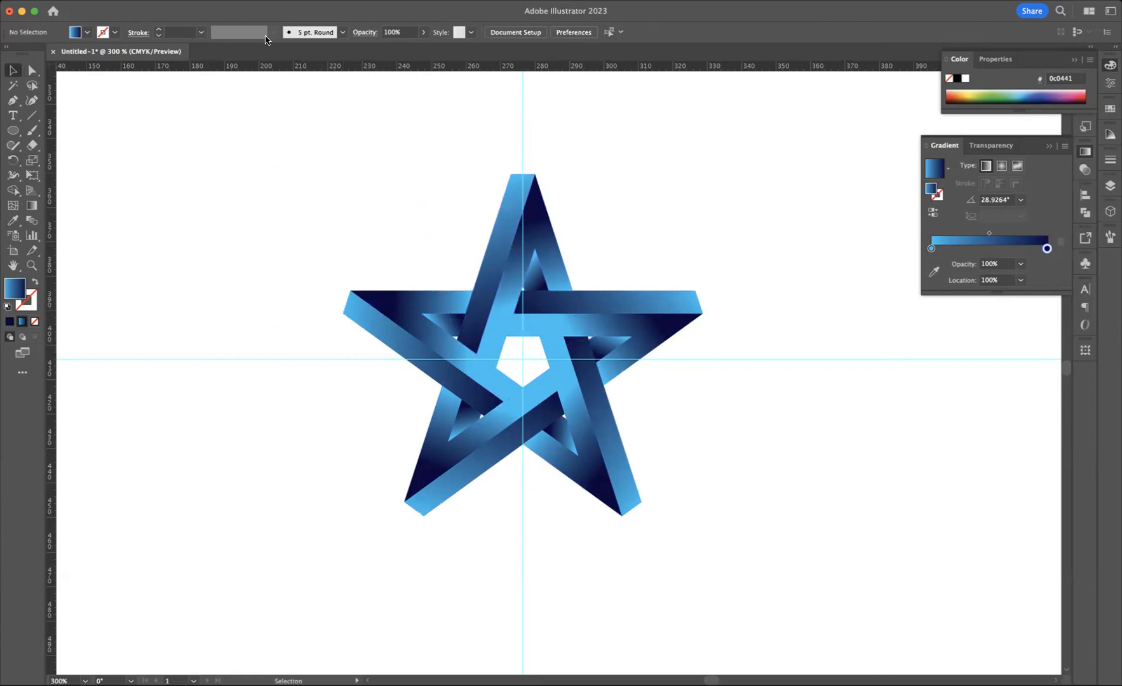
Clear all guides and collapse the open Gradient and Color panels to leave the star unobstructed
{"action": "left_click", "coordinate": [287, 2]}
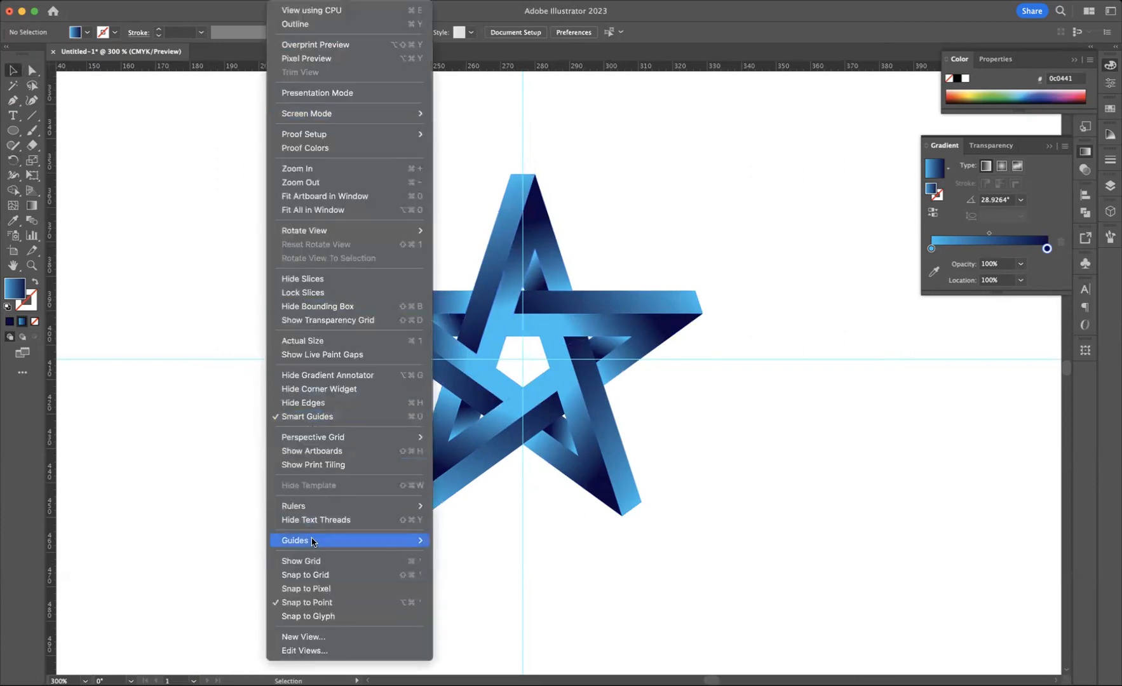
{"action": "mouse_move", "coordinate": [426, 541]}
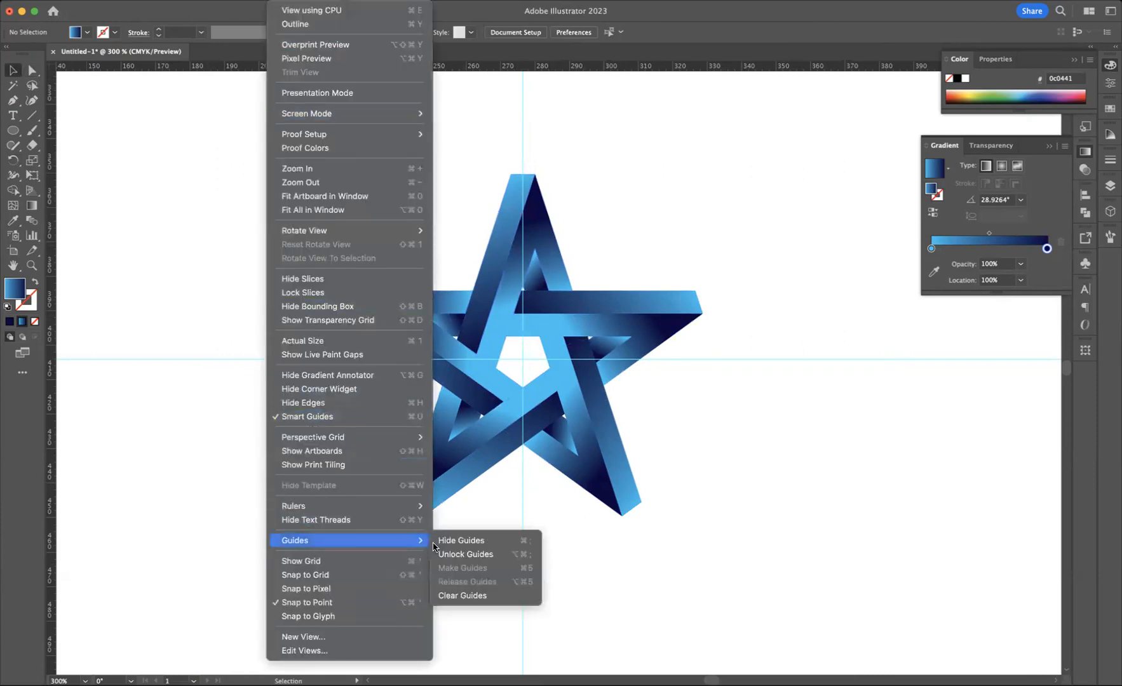
{"action": "left_click", "coordinate": [462, 595]}
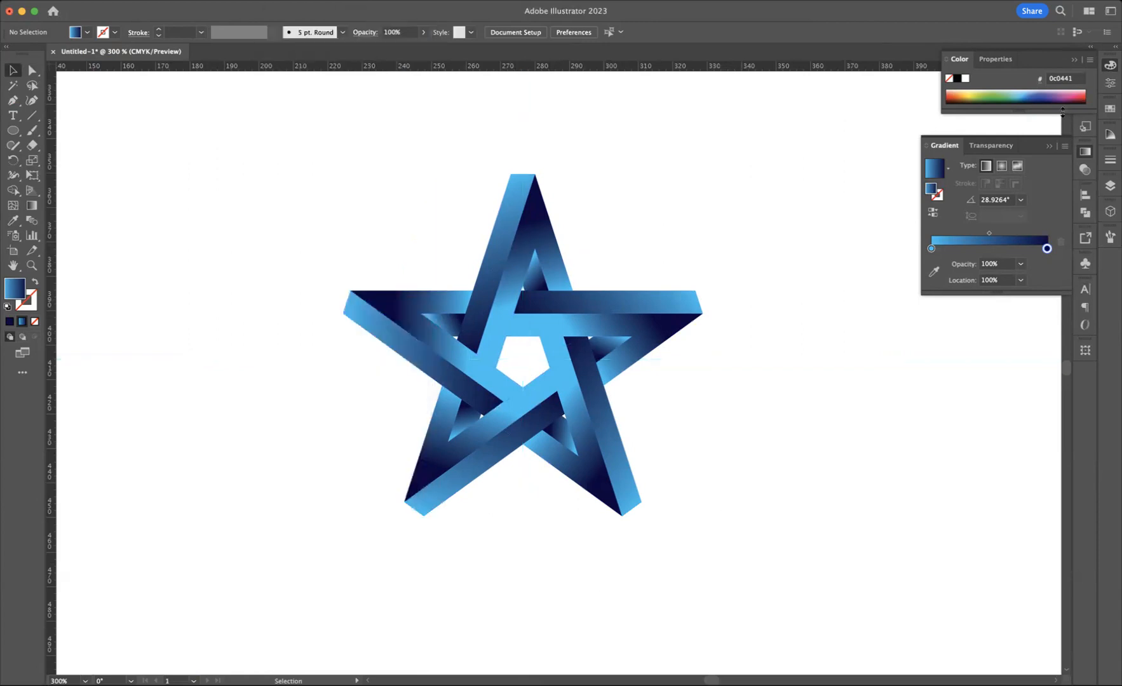
{"action": "left_click", "coordinate": [1049, 146]}
{"action": "left_click", "coordinate": [1075, 60]}
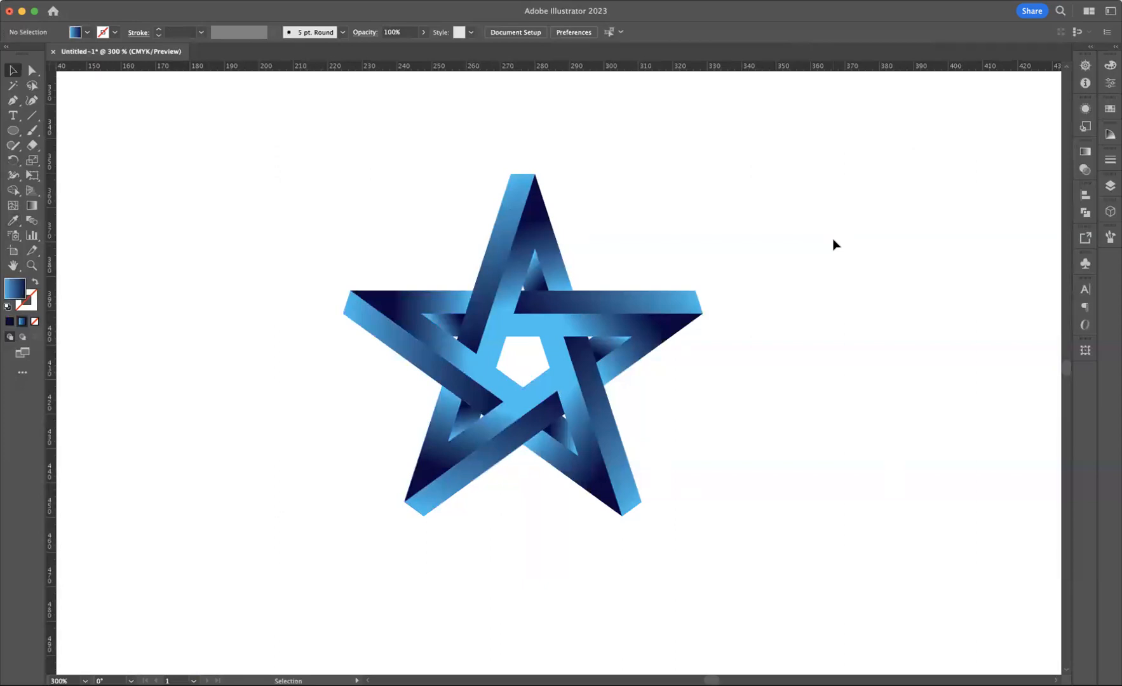
{"action": "key", "text": "space"}
{"action": "left_click_drag", "start_coordinate": [778, 276], "coordinate": [794, 289]}
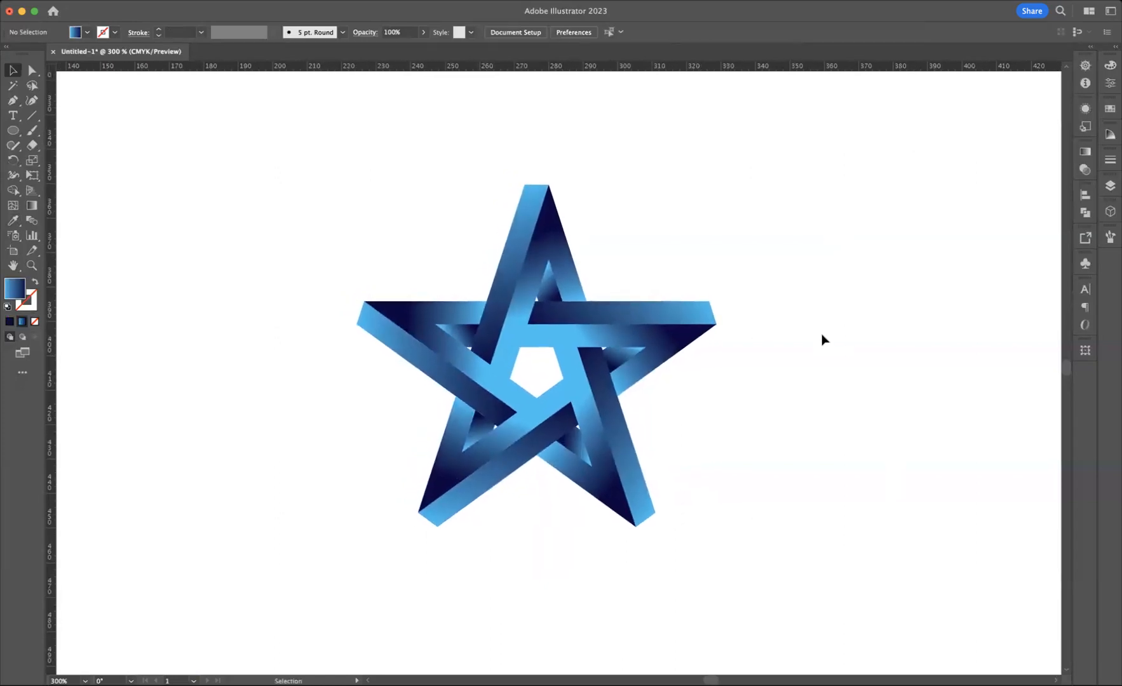